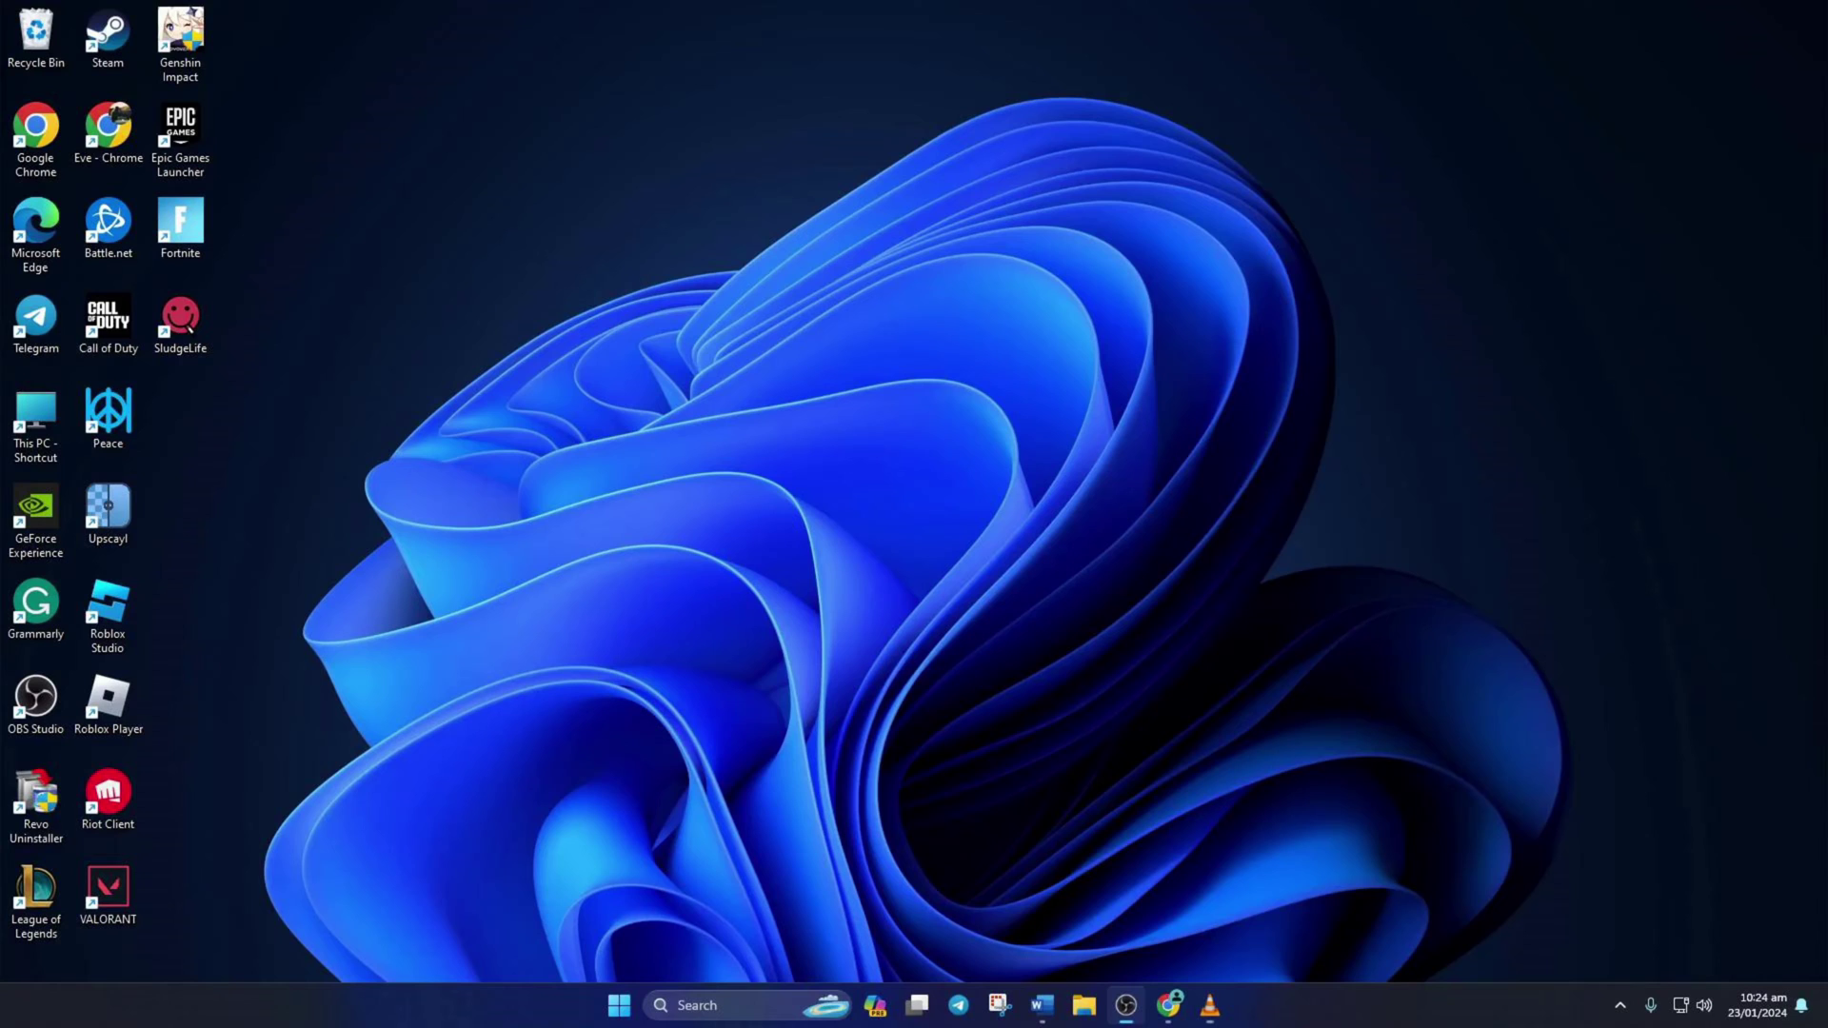
# Search for cmd and run Command Prompt as administrator, accepting the UAC prompt
pyautogui.click(769, 997)
pyautogui.write('cmd')
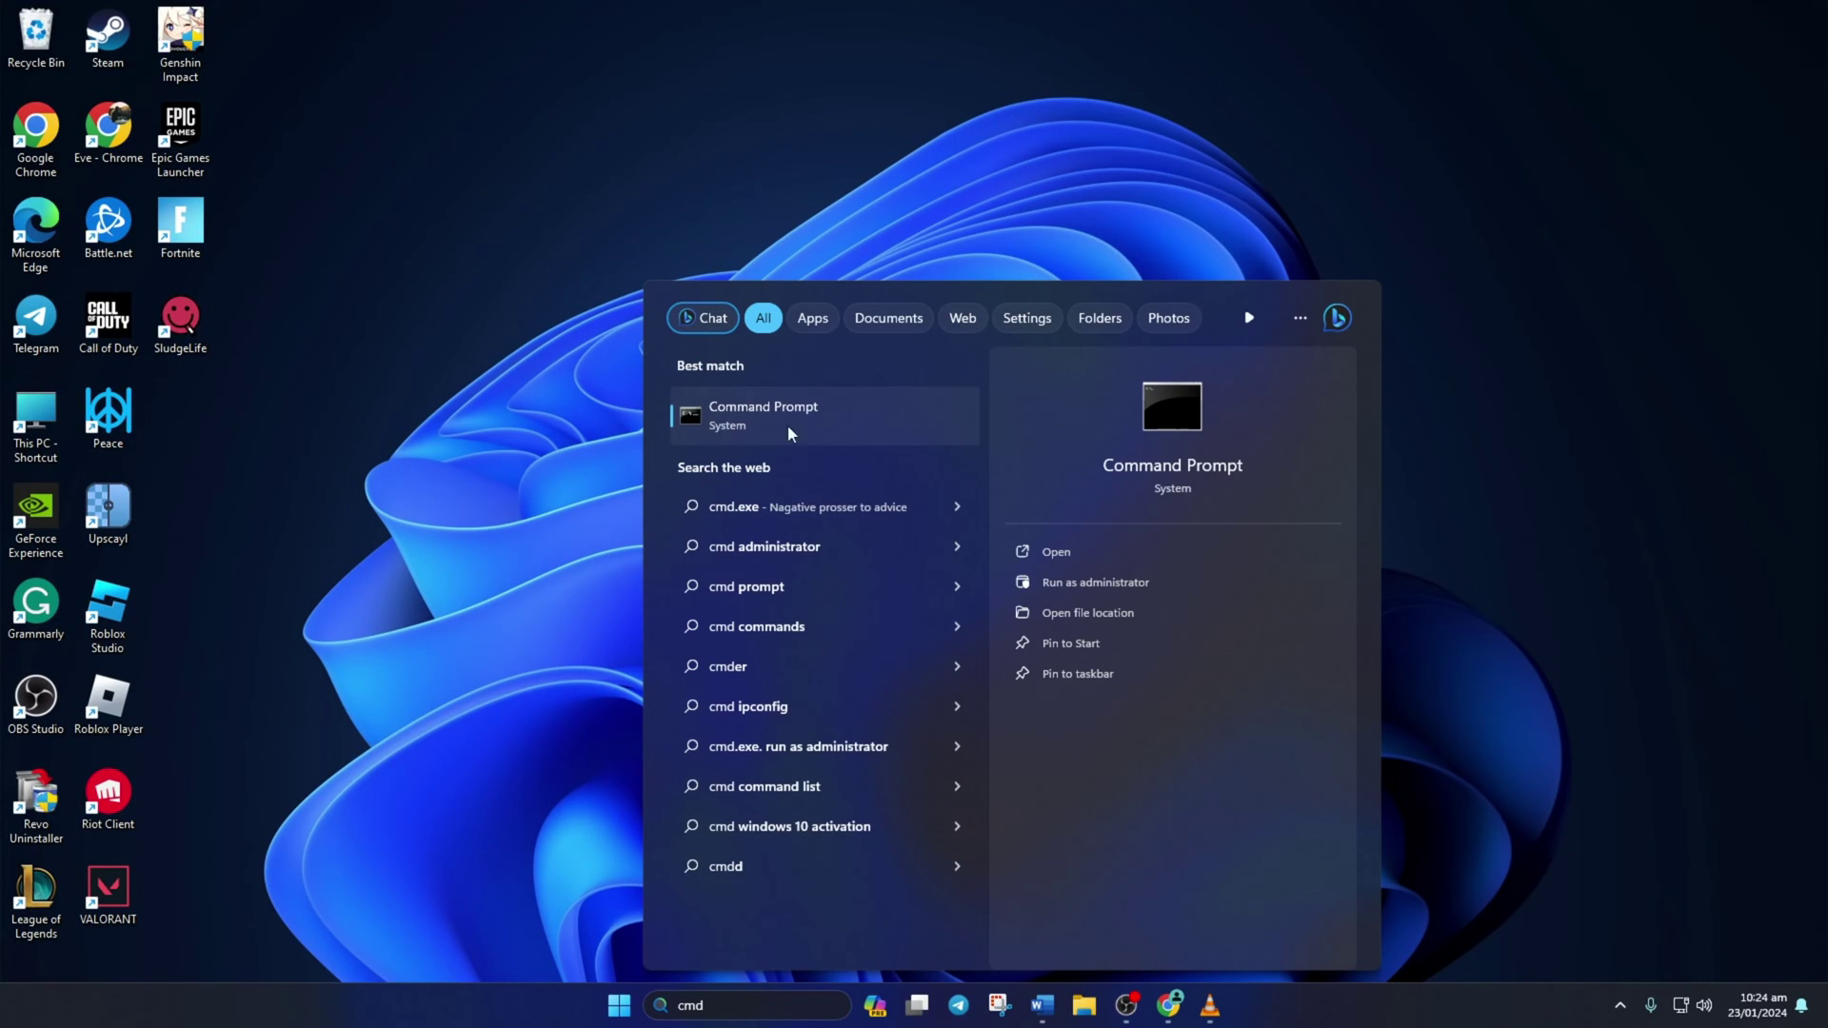
pyautogui.rightClick(789, 412)
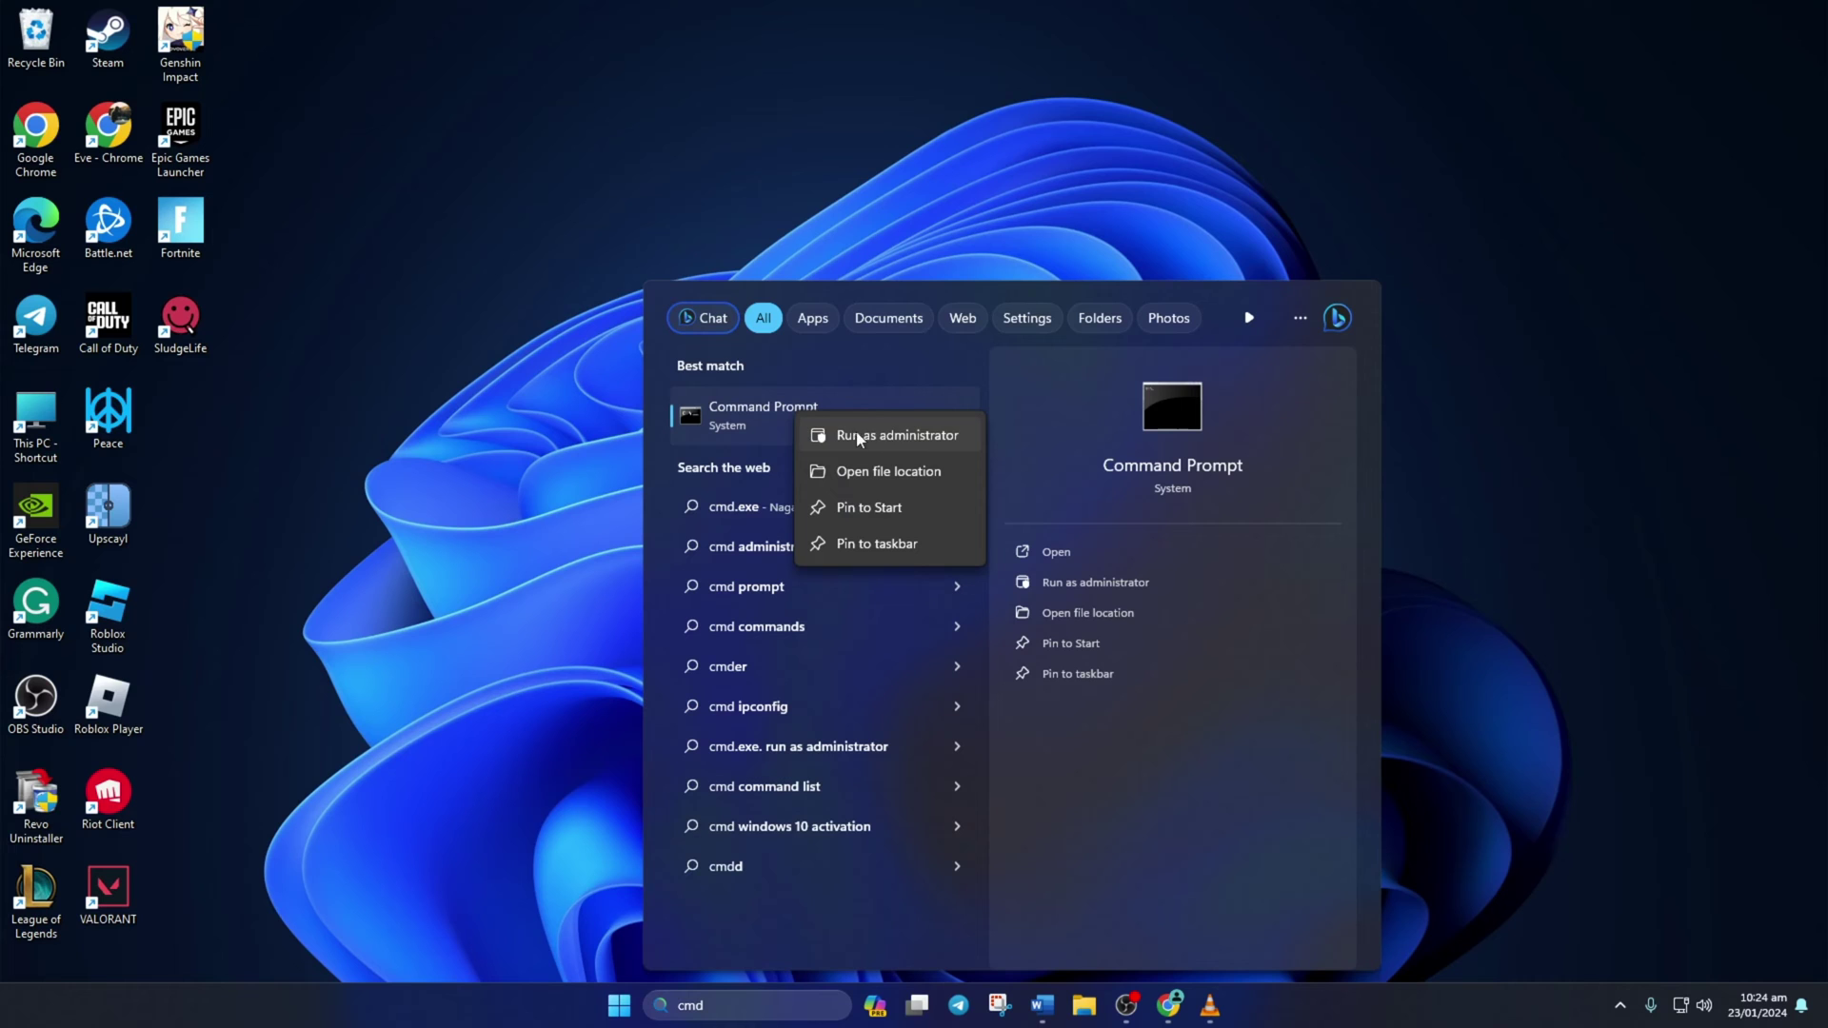
pyautogui.click(894, 438)
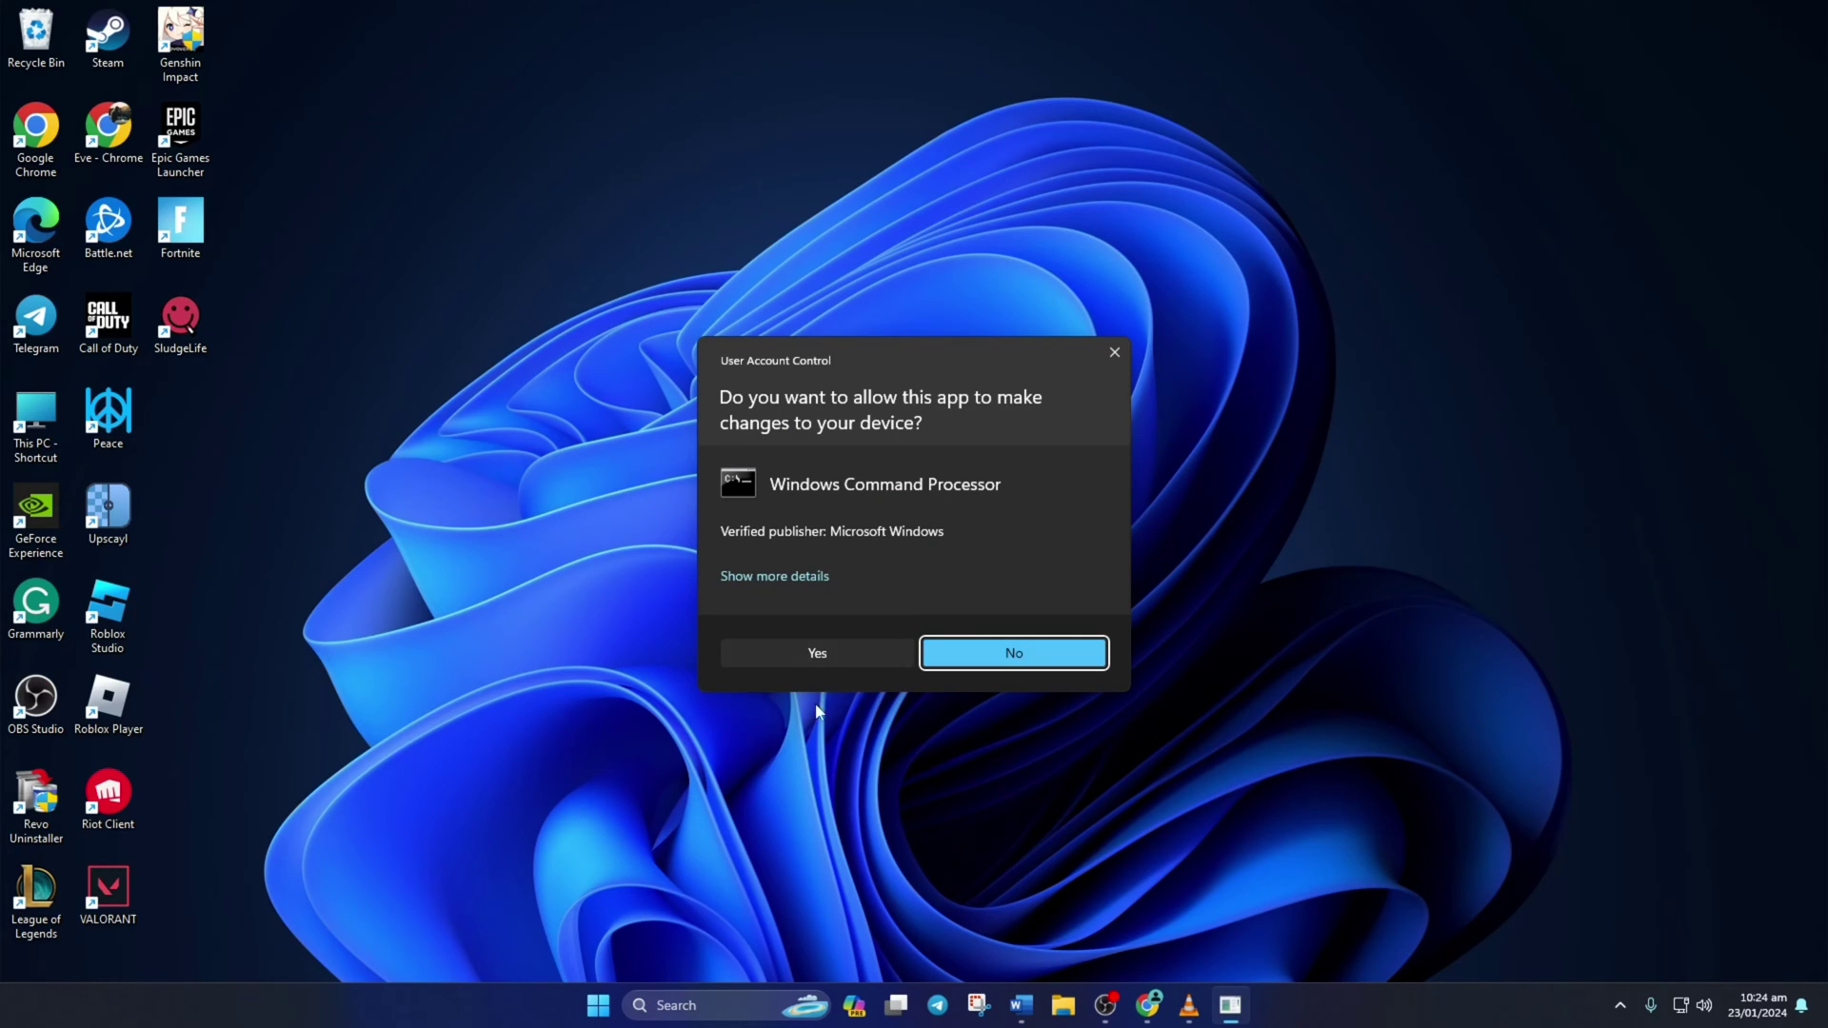
pyautogui.click(857, 651)
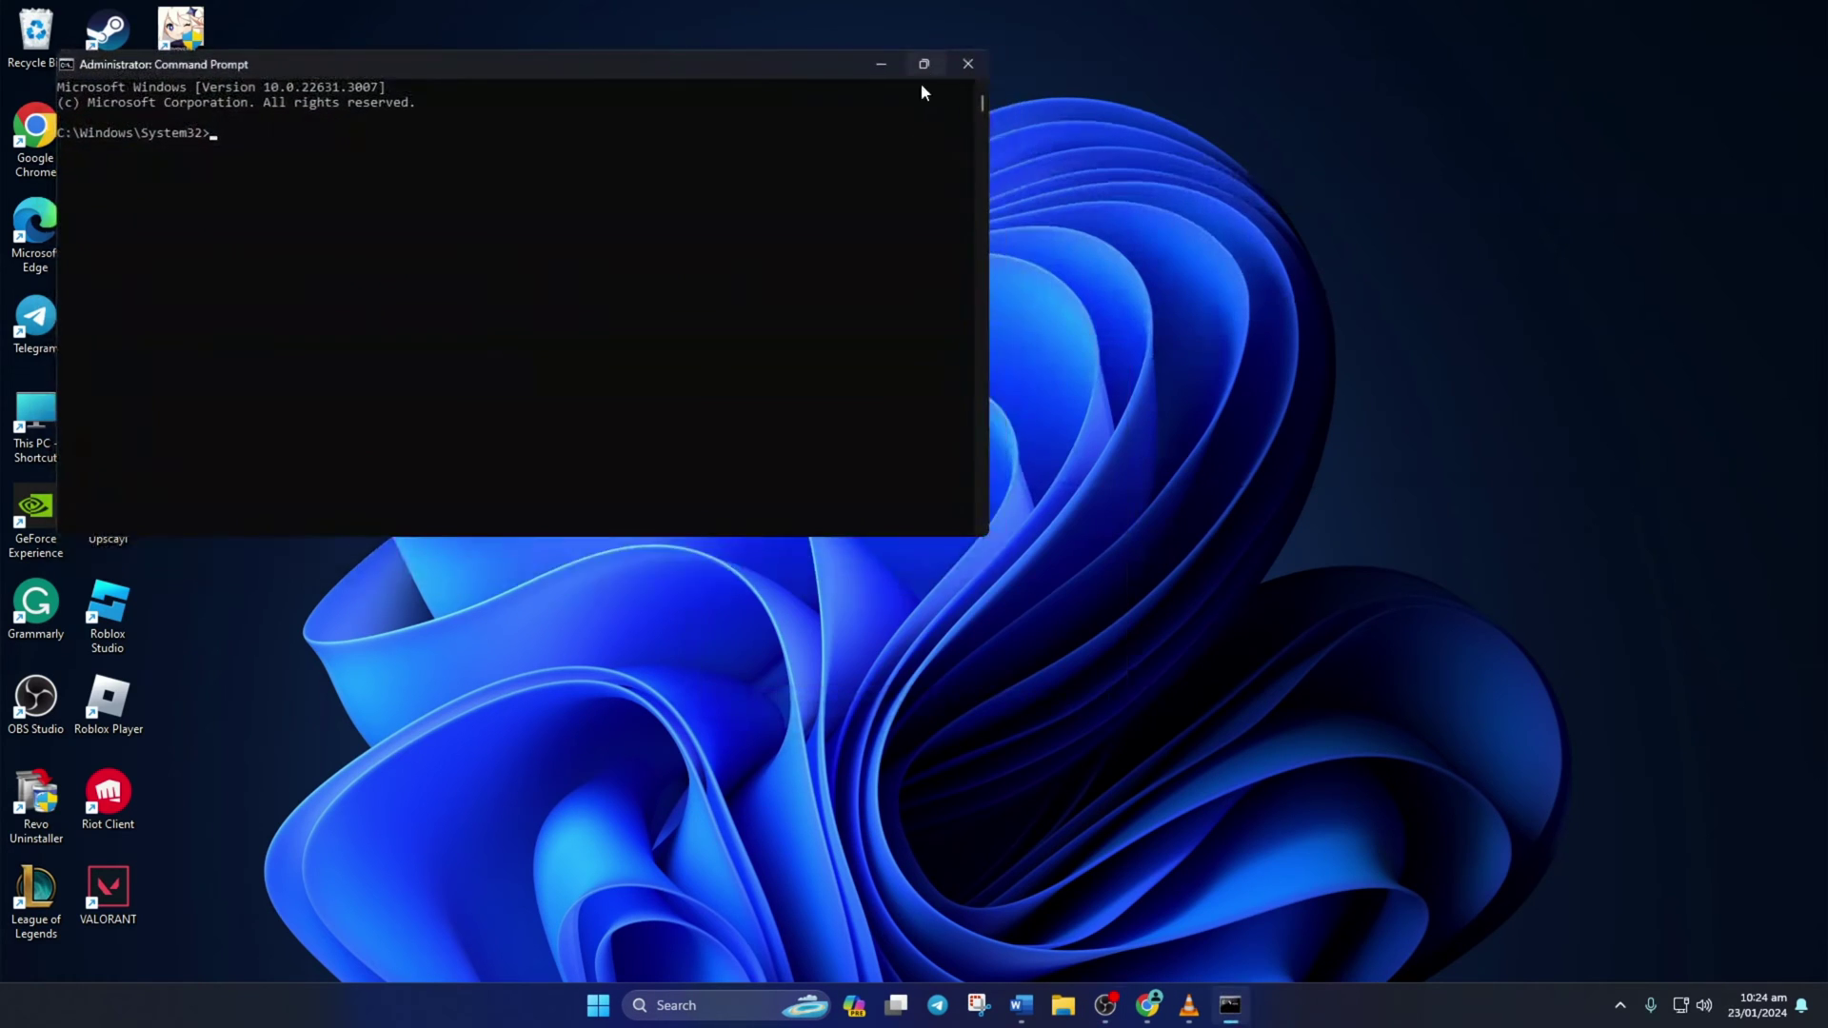
# Maximize Command Prompt and run netsh winsock reset and ipconfig /flushdns
pyautogui.click(920, 62)
pyautogui.click(676, 339)
pyautogui.press('Escape')
pyautogui.write('netsh winsock r')
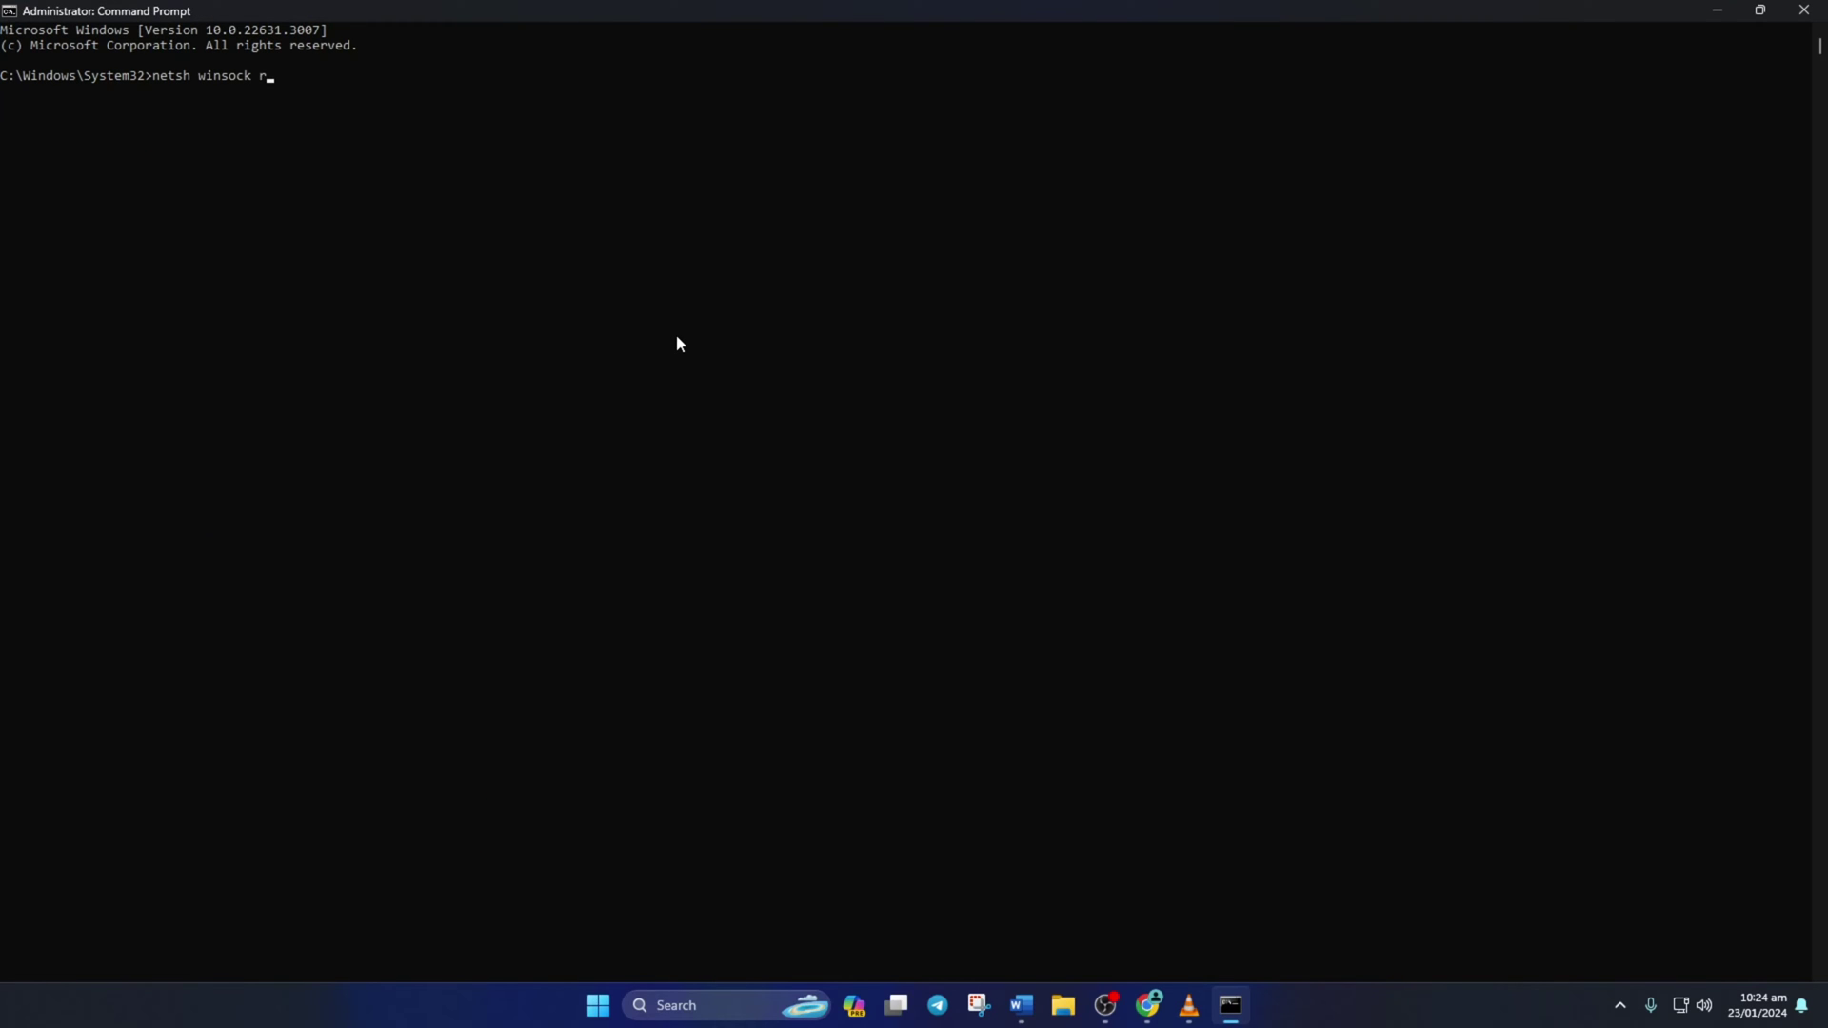
pyautogui.write('eset')
pyautogui.press('Return')
pyautogui.write('pco')
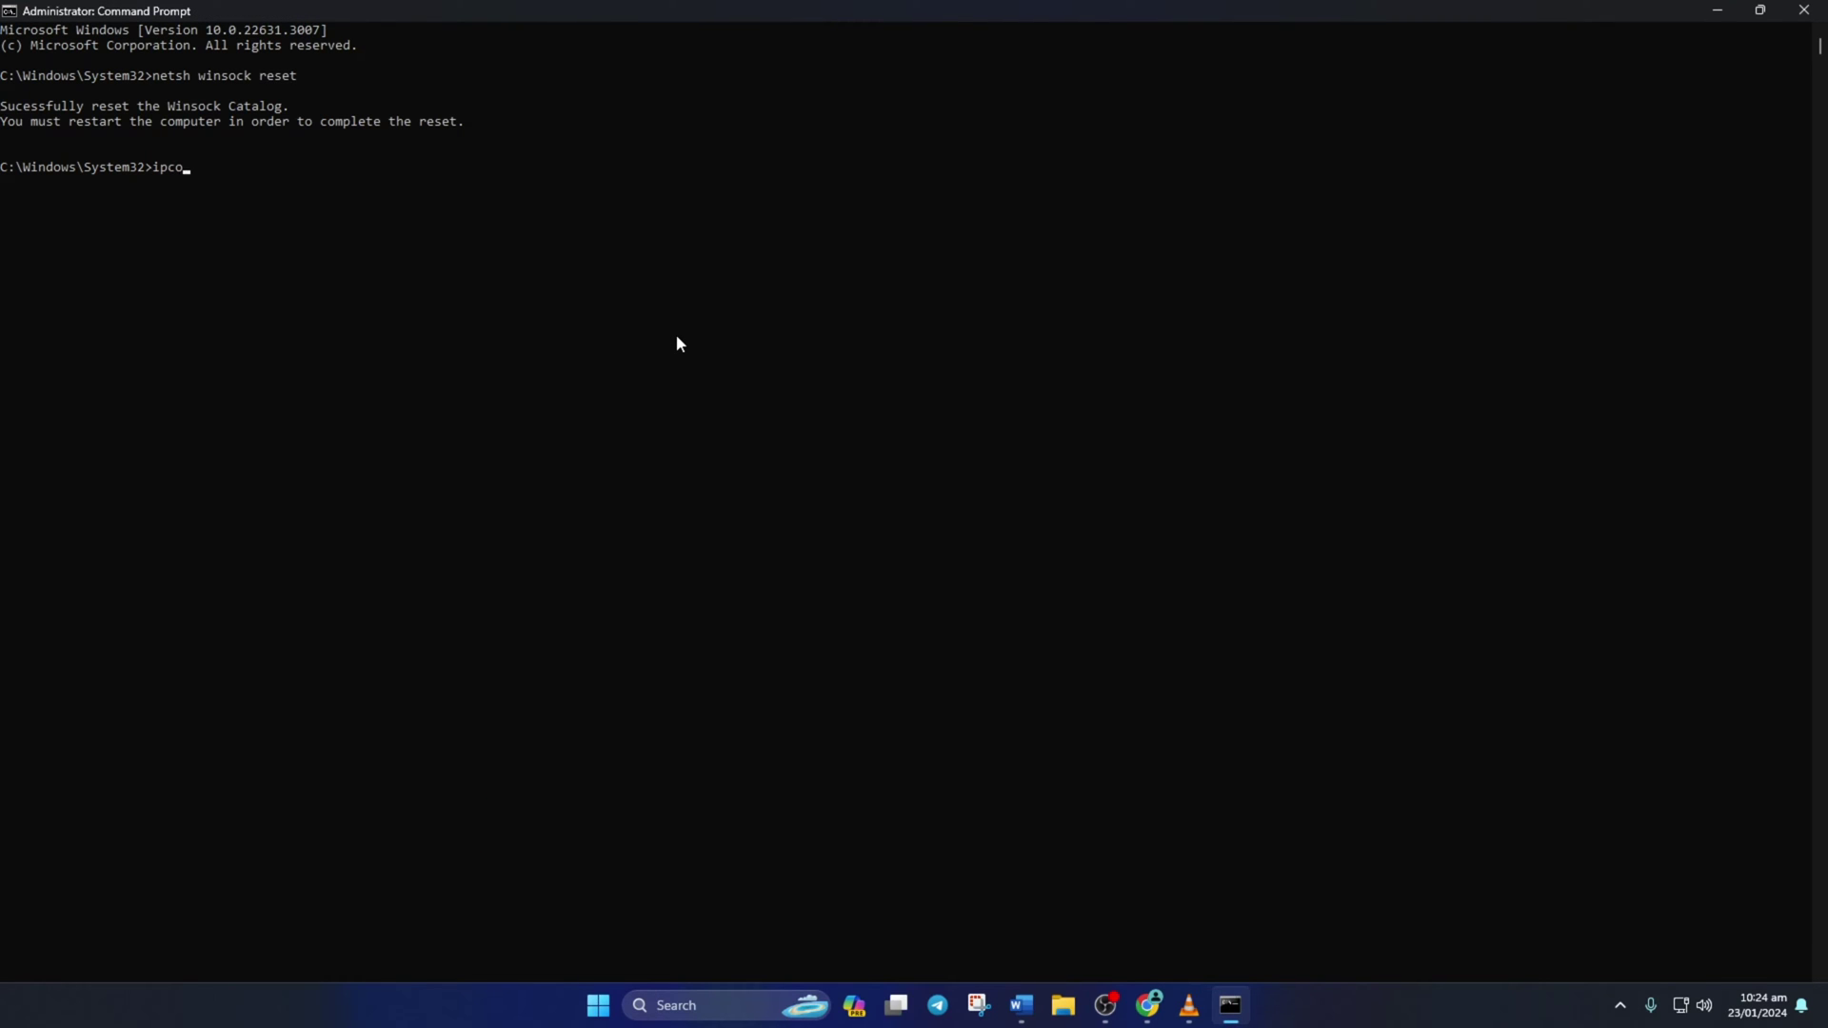
pyautogui.write('nfig /flushdns')
pyautogui.press('Return')
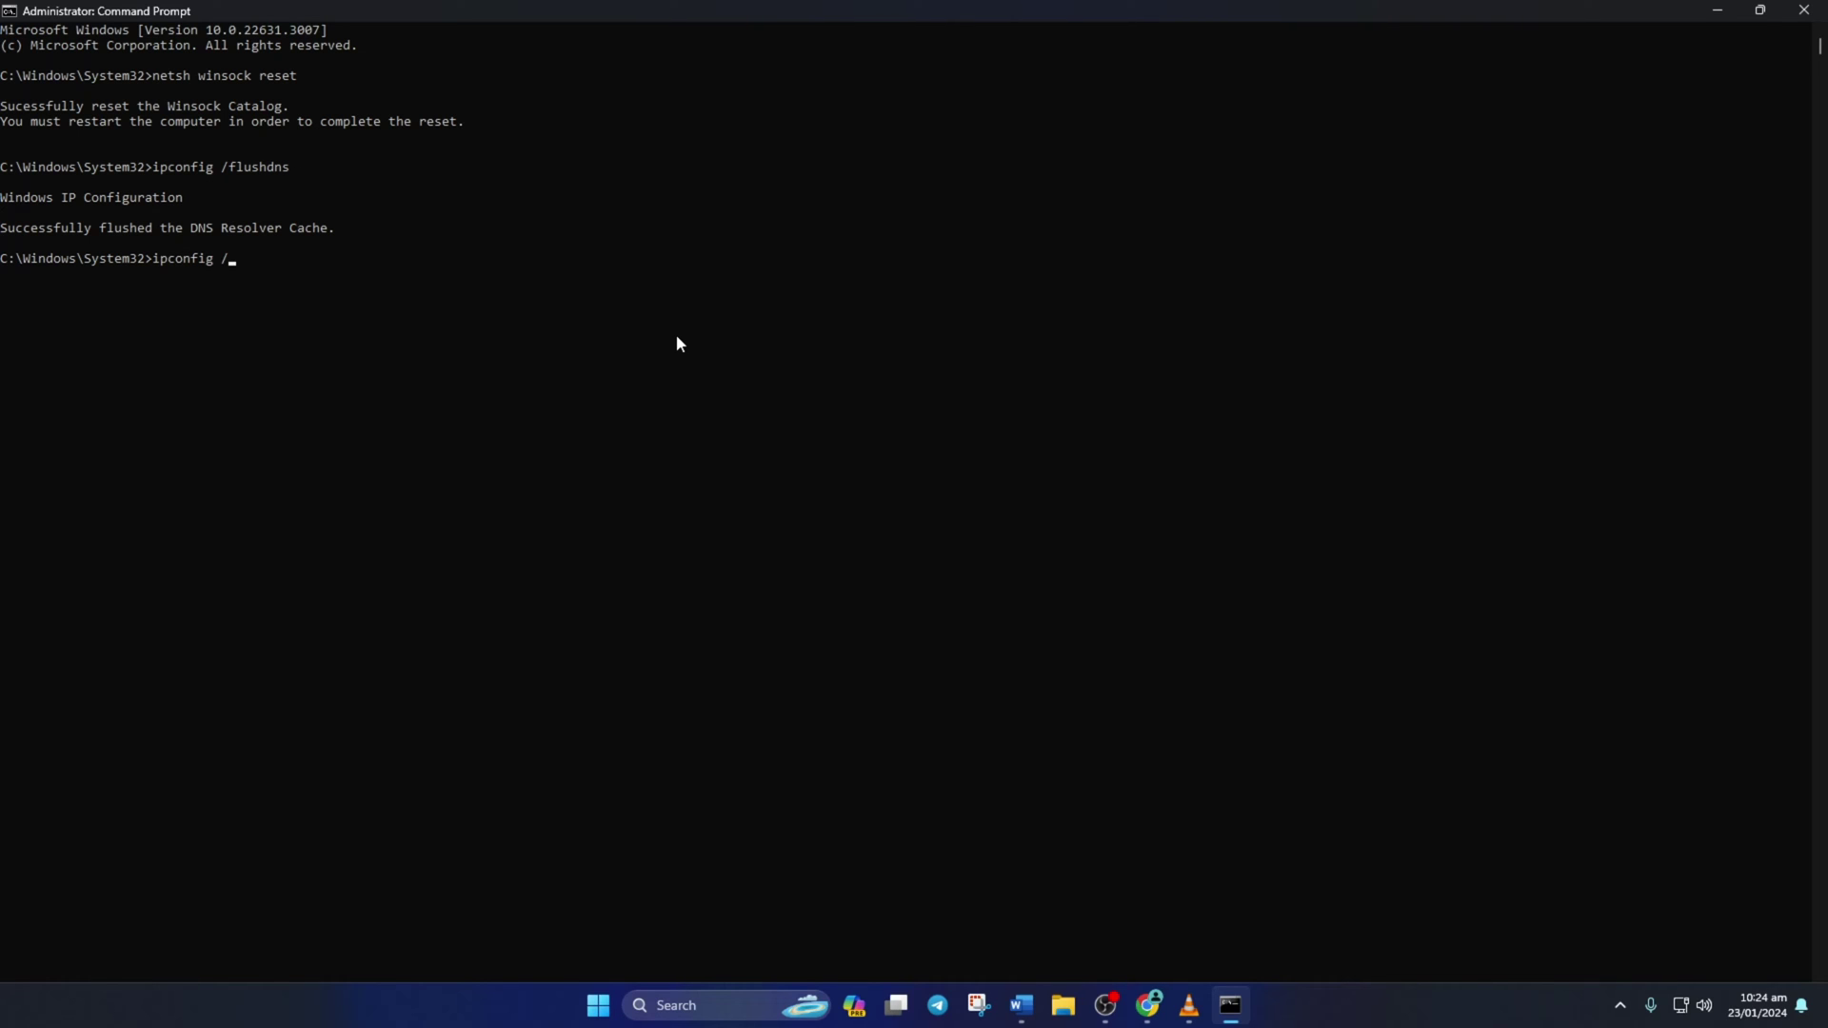
pyautogui.write('lease')
# Run ipconfig /release, ipconfig /renew and netsh int ip reset
pyautogui.press('Return')
pyautogui.write('ipconfig /re')
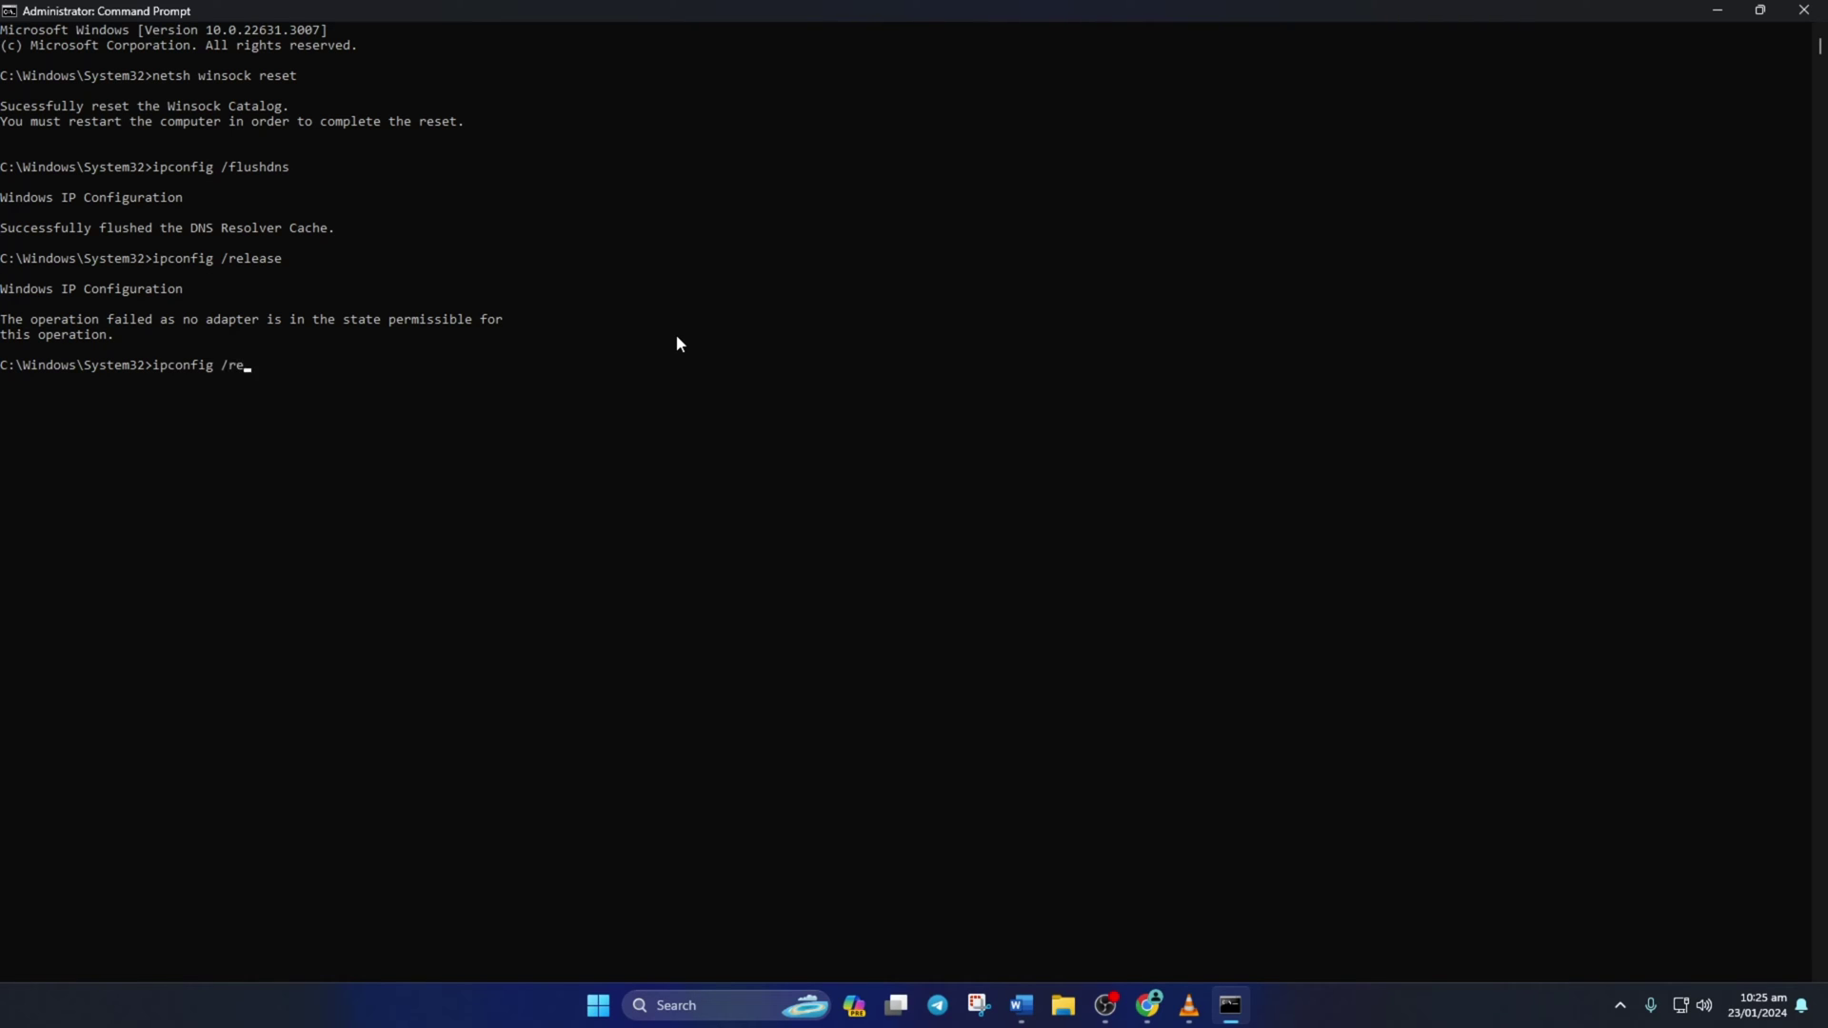
pyautogui.write('new')
pyautogui.press('Return')
pyautogui.write('tsh int ip reset')
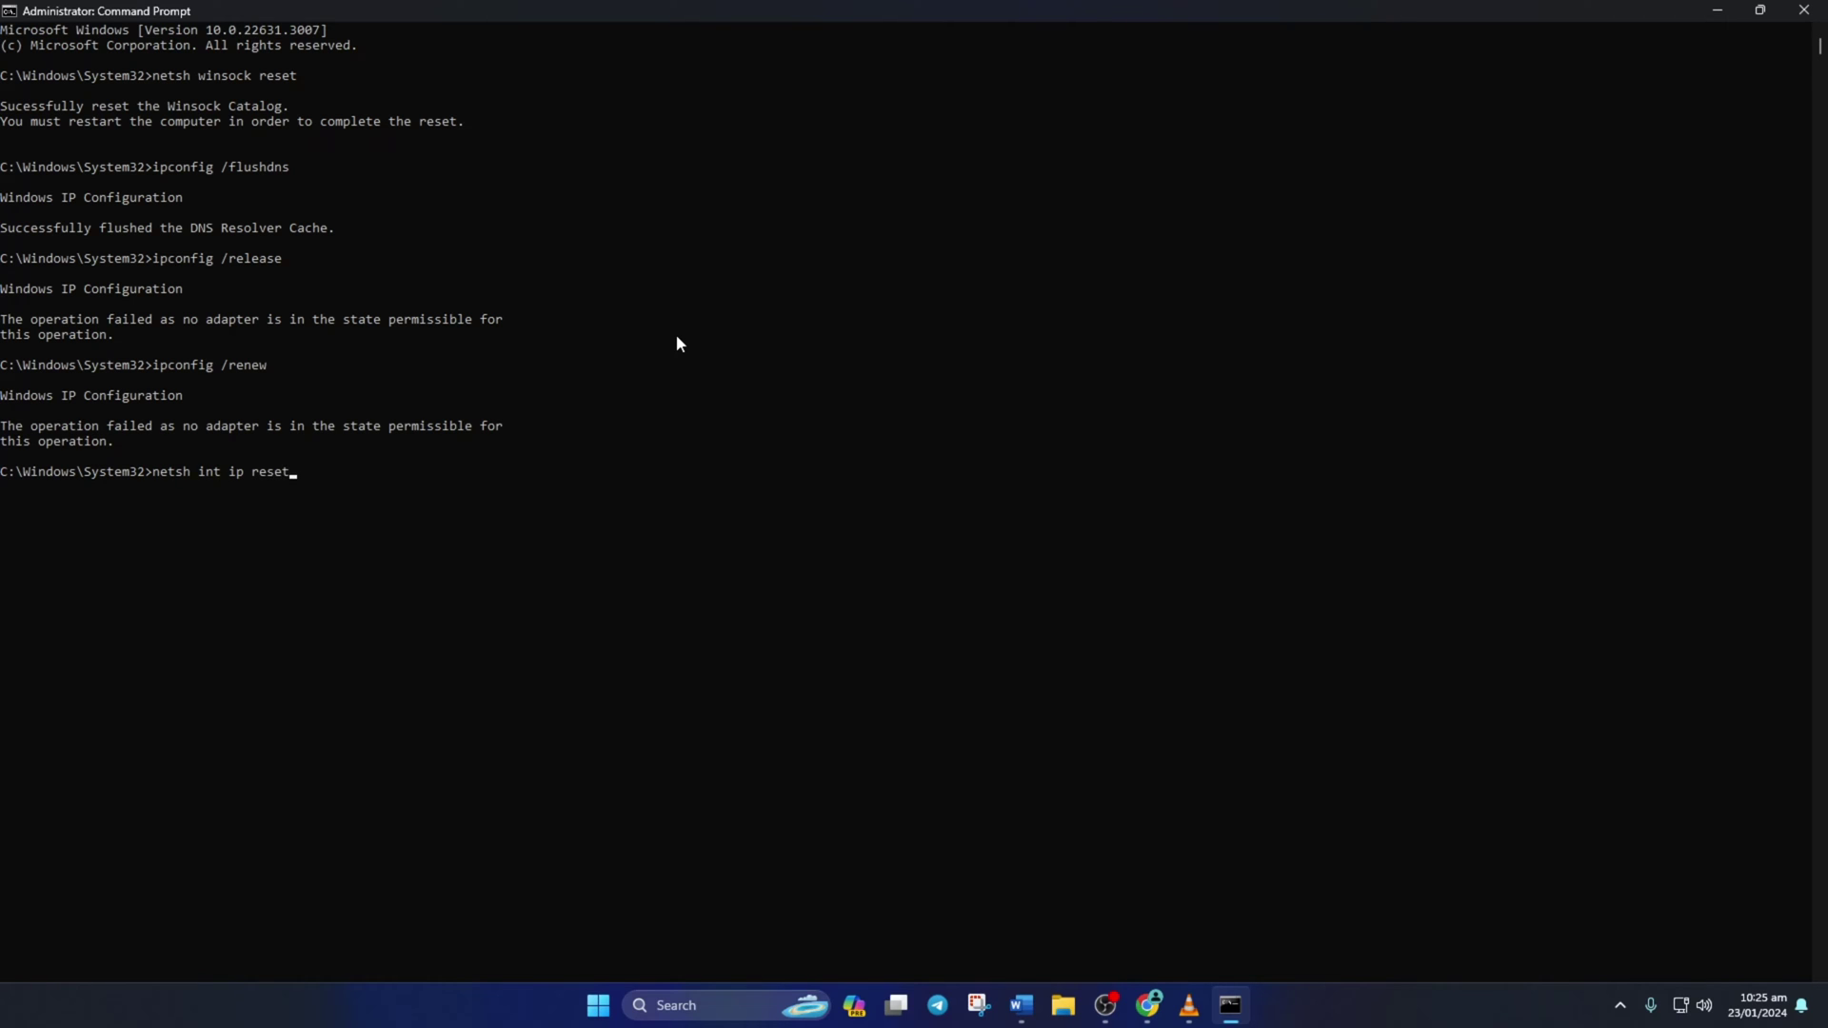
pyautogui.press('Return')
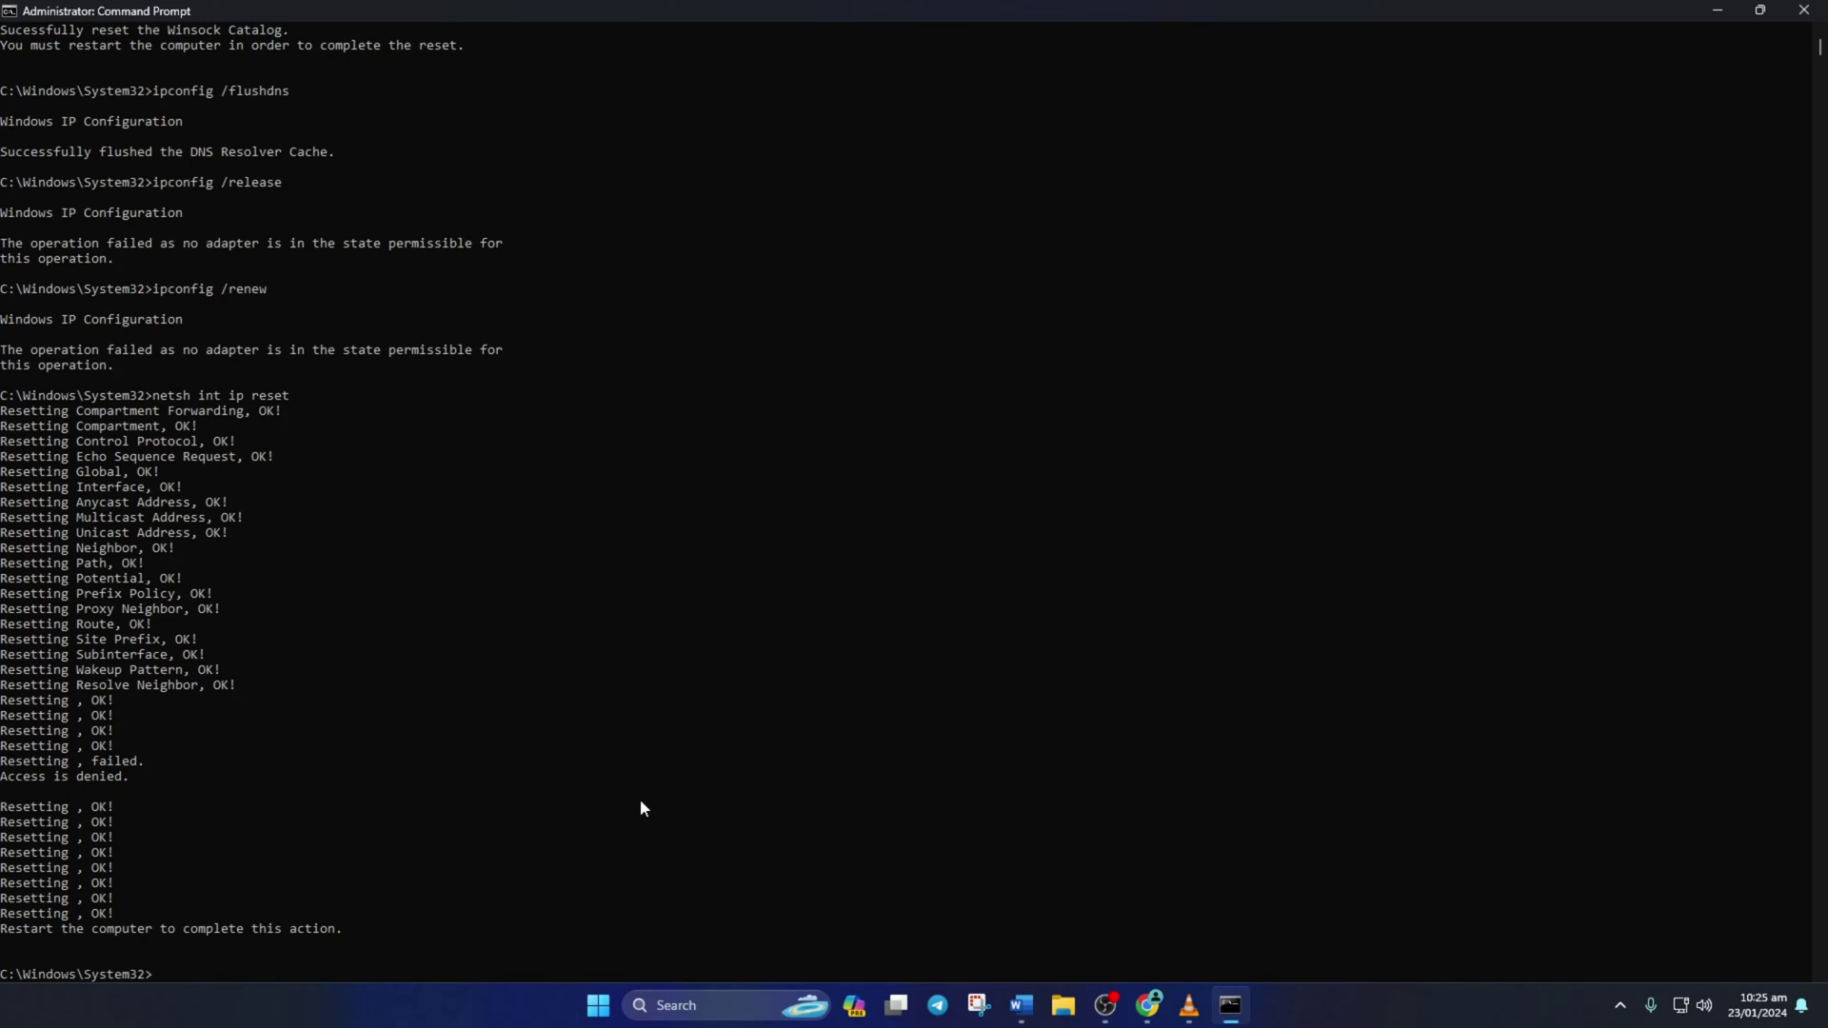
# Restart the PC from the Start Power menu, then reopen Command Prompt by searching cmd
pyautogui.click(597, 1004)
pyautogui.click(1146, 944)
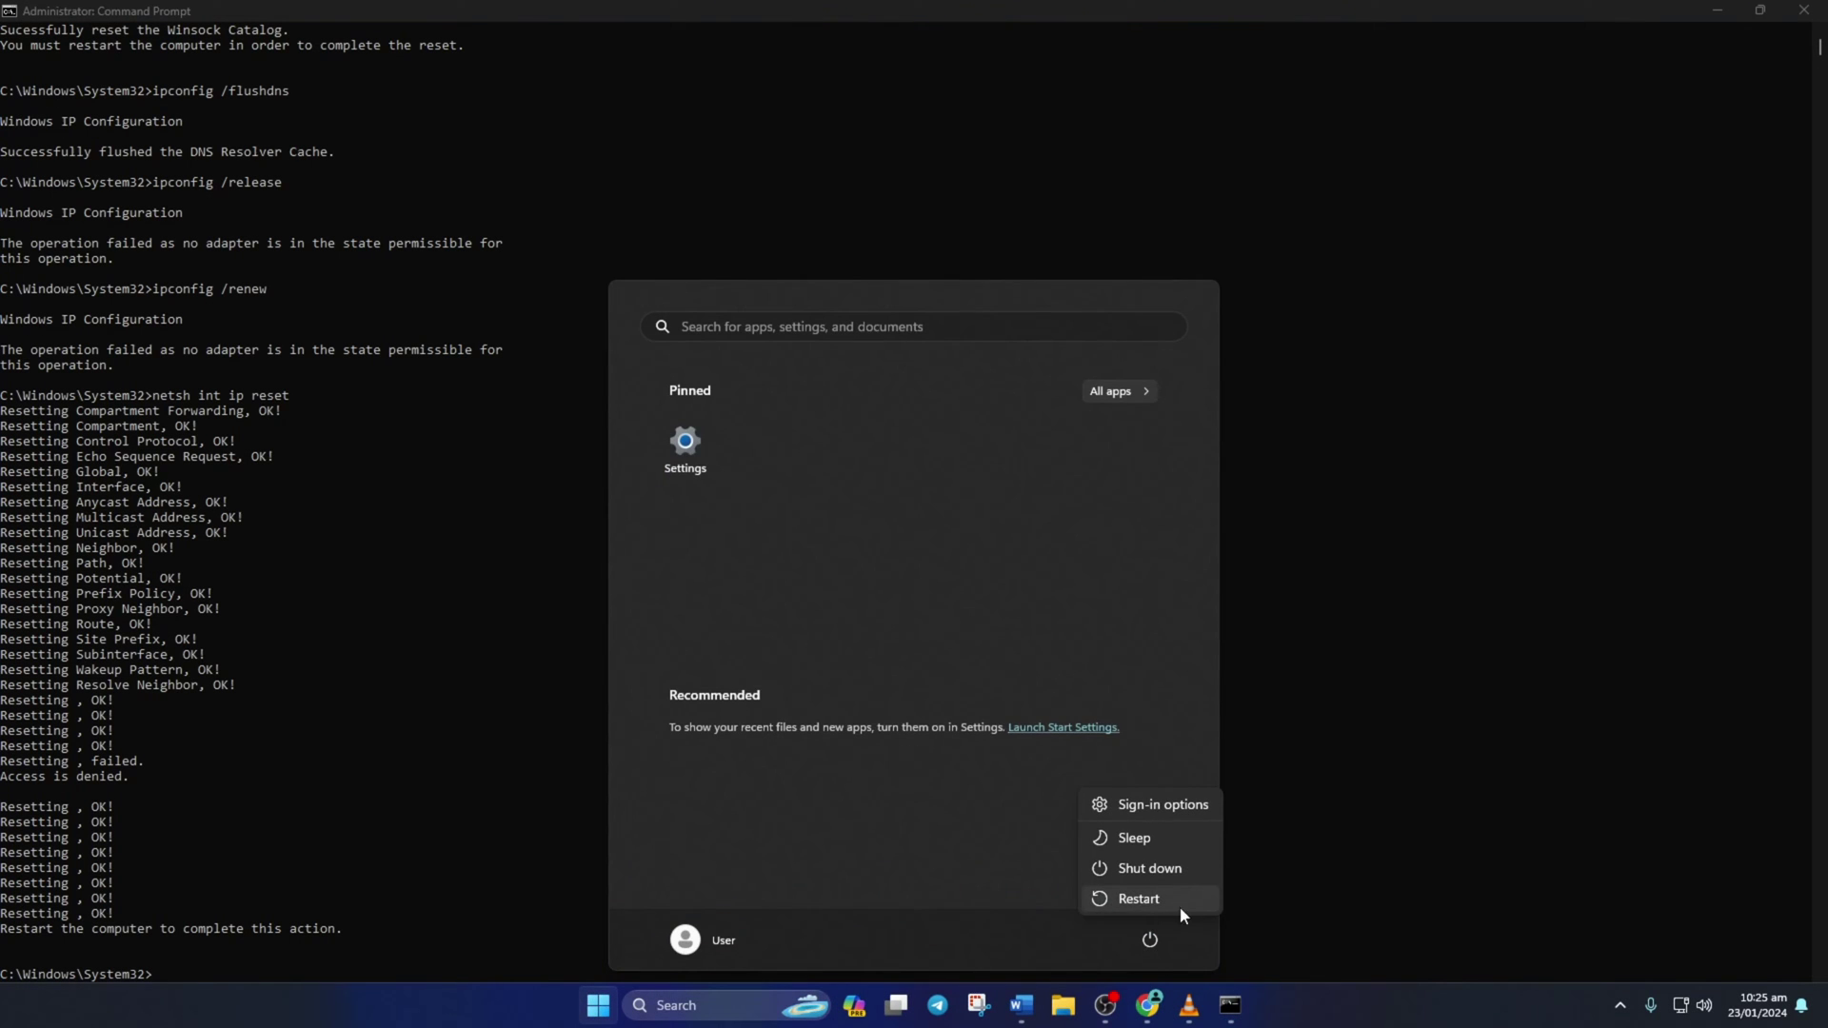
pyautogui.click(1133, 901)
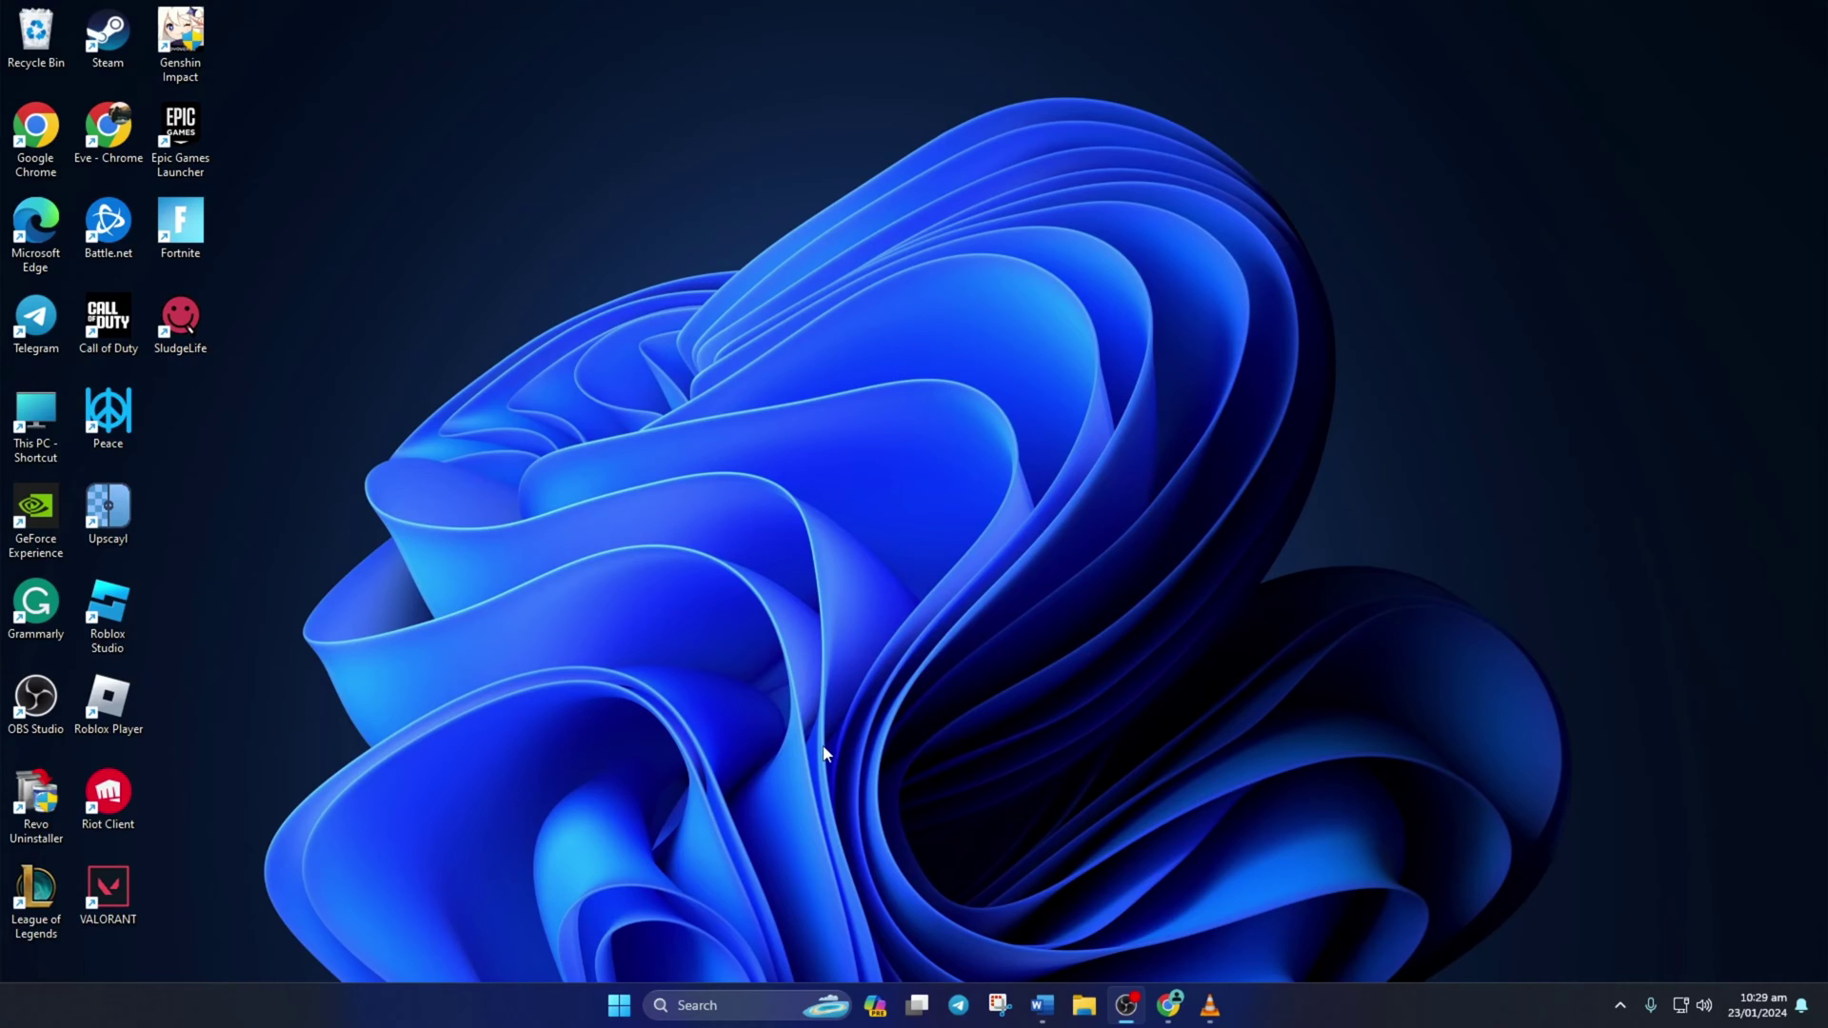
pyautogui.click(699, 1002)
pyautogui.write('cm')
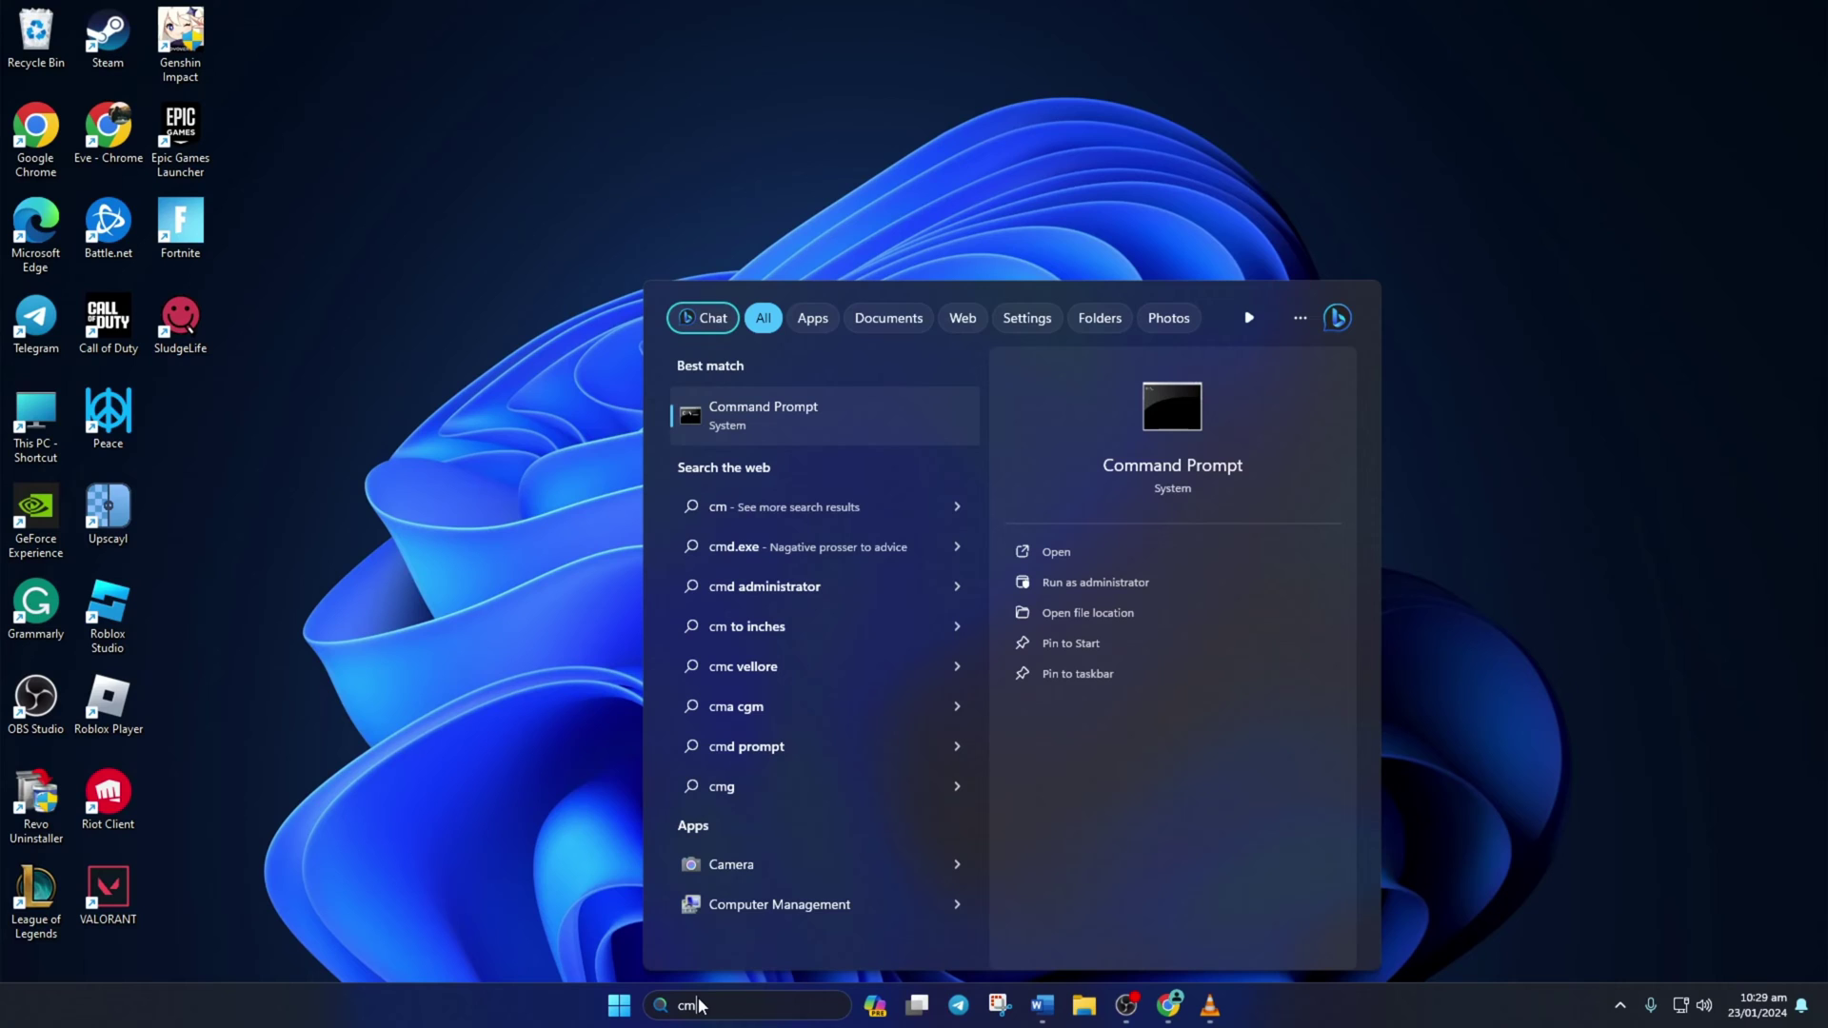
pyautogui.write('d')
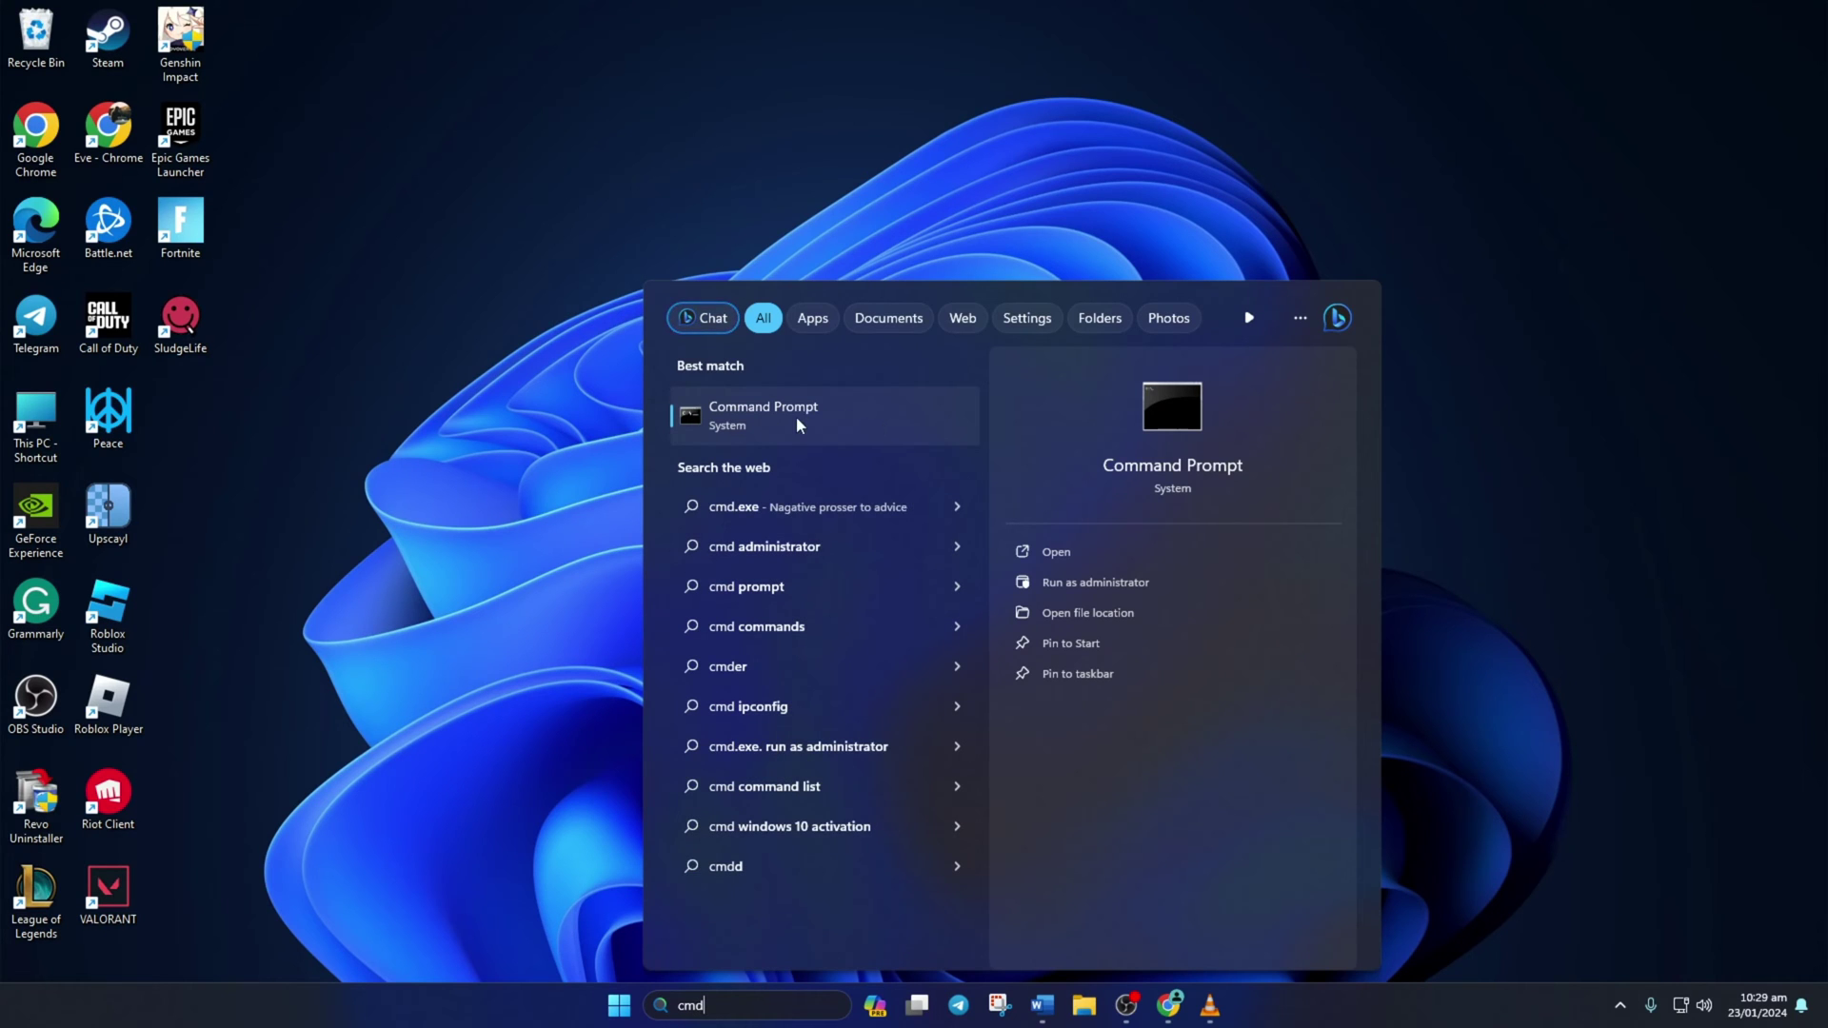
pyautogui.click(797, 416)
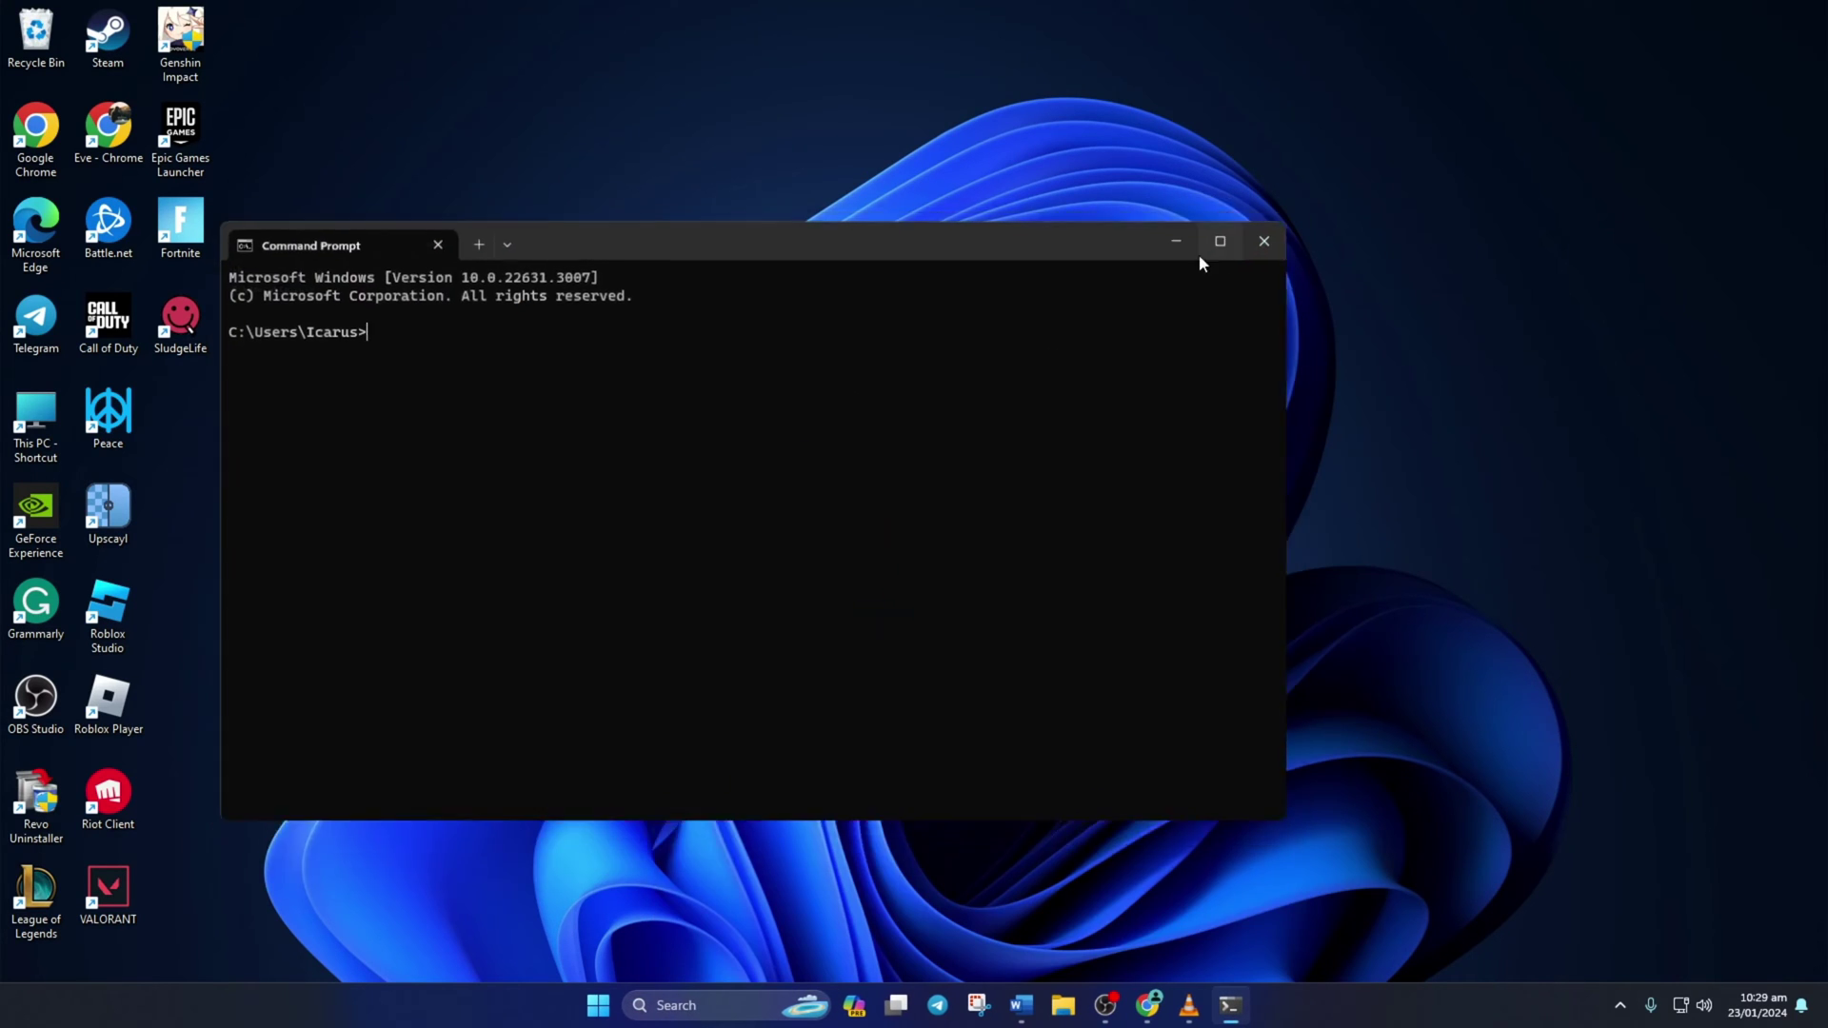
# Maximize the window and ping 1.1.1.1, highlighting its 10ms average round-trip summary
pyautogui.click(1218, 244)
pyautogui.write('ing ')
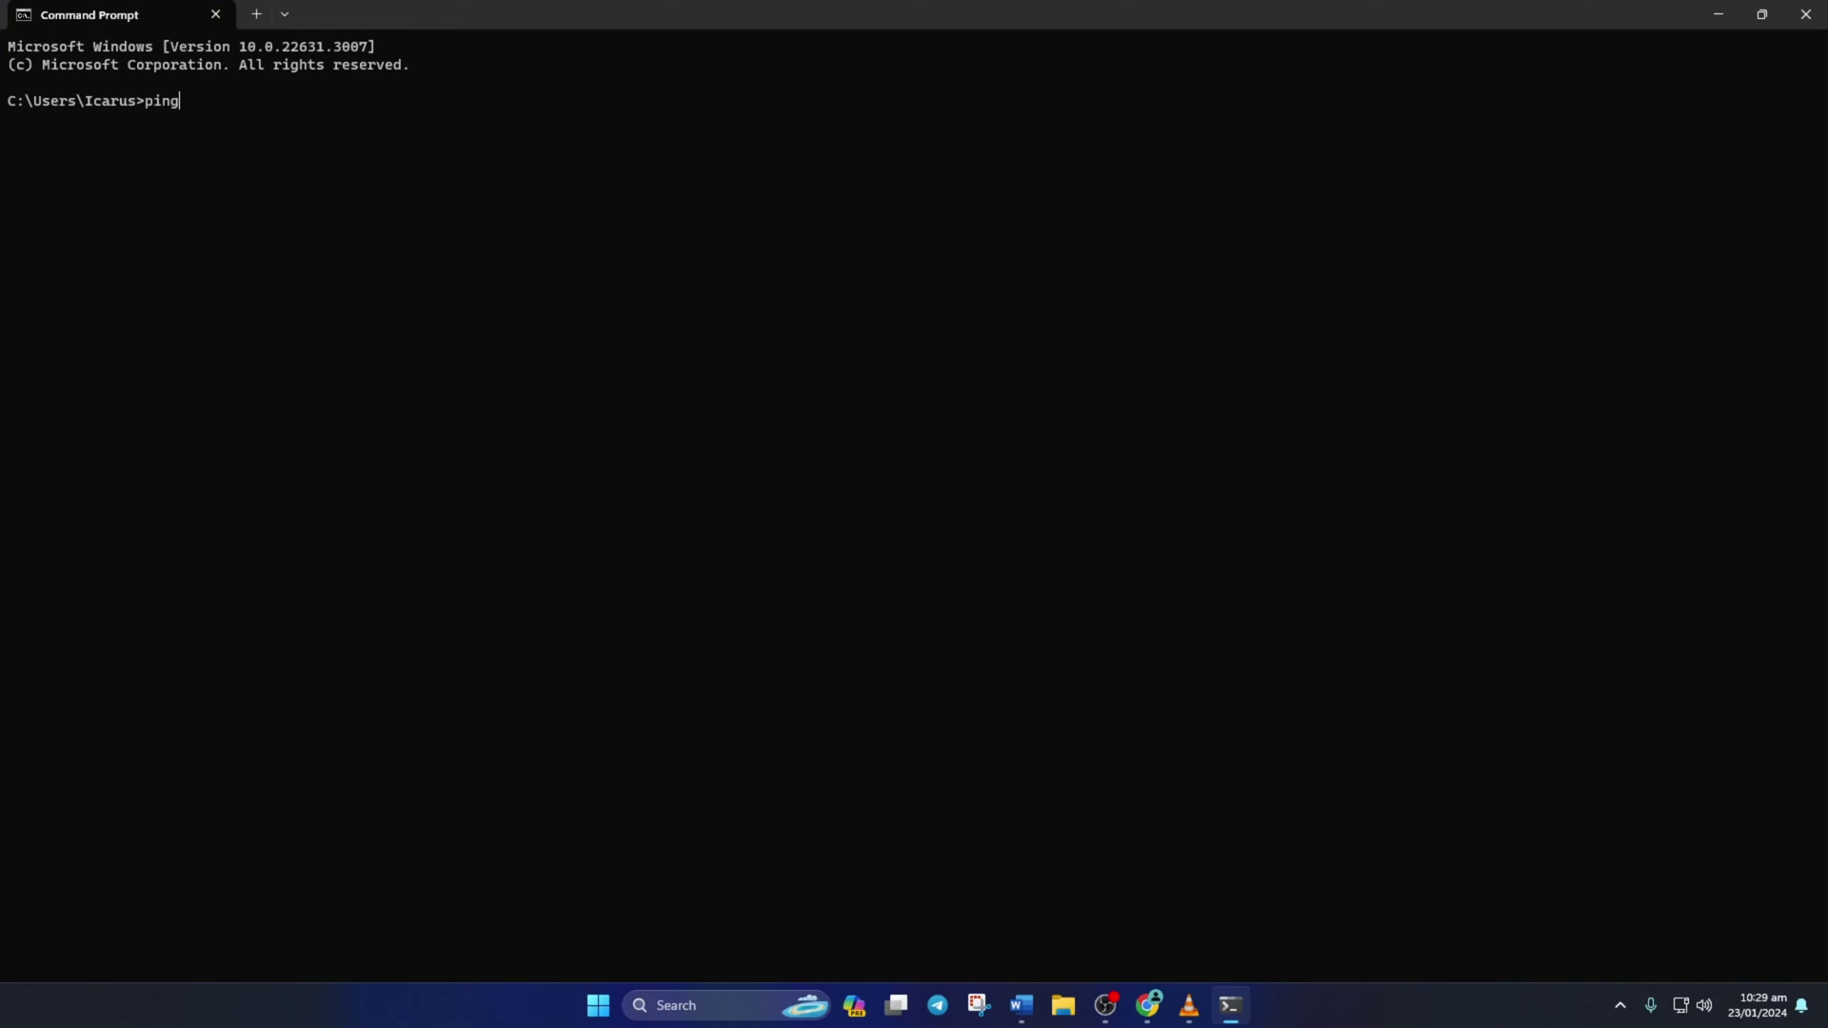
pyautogui.write('1.1.1.1')
pyautogui.press('Return')
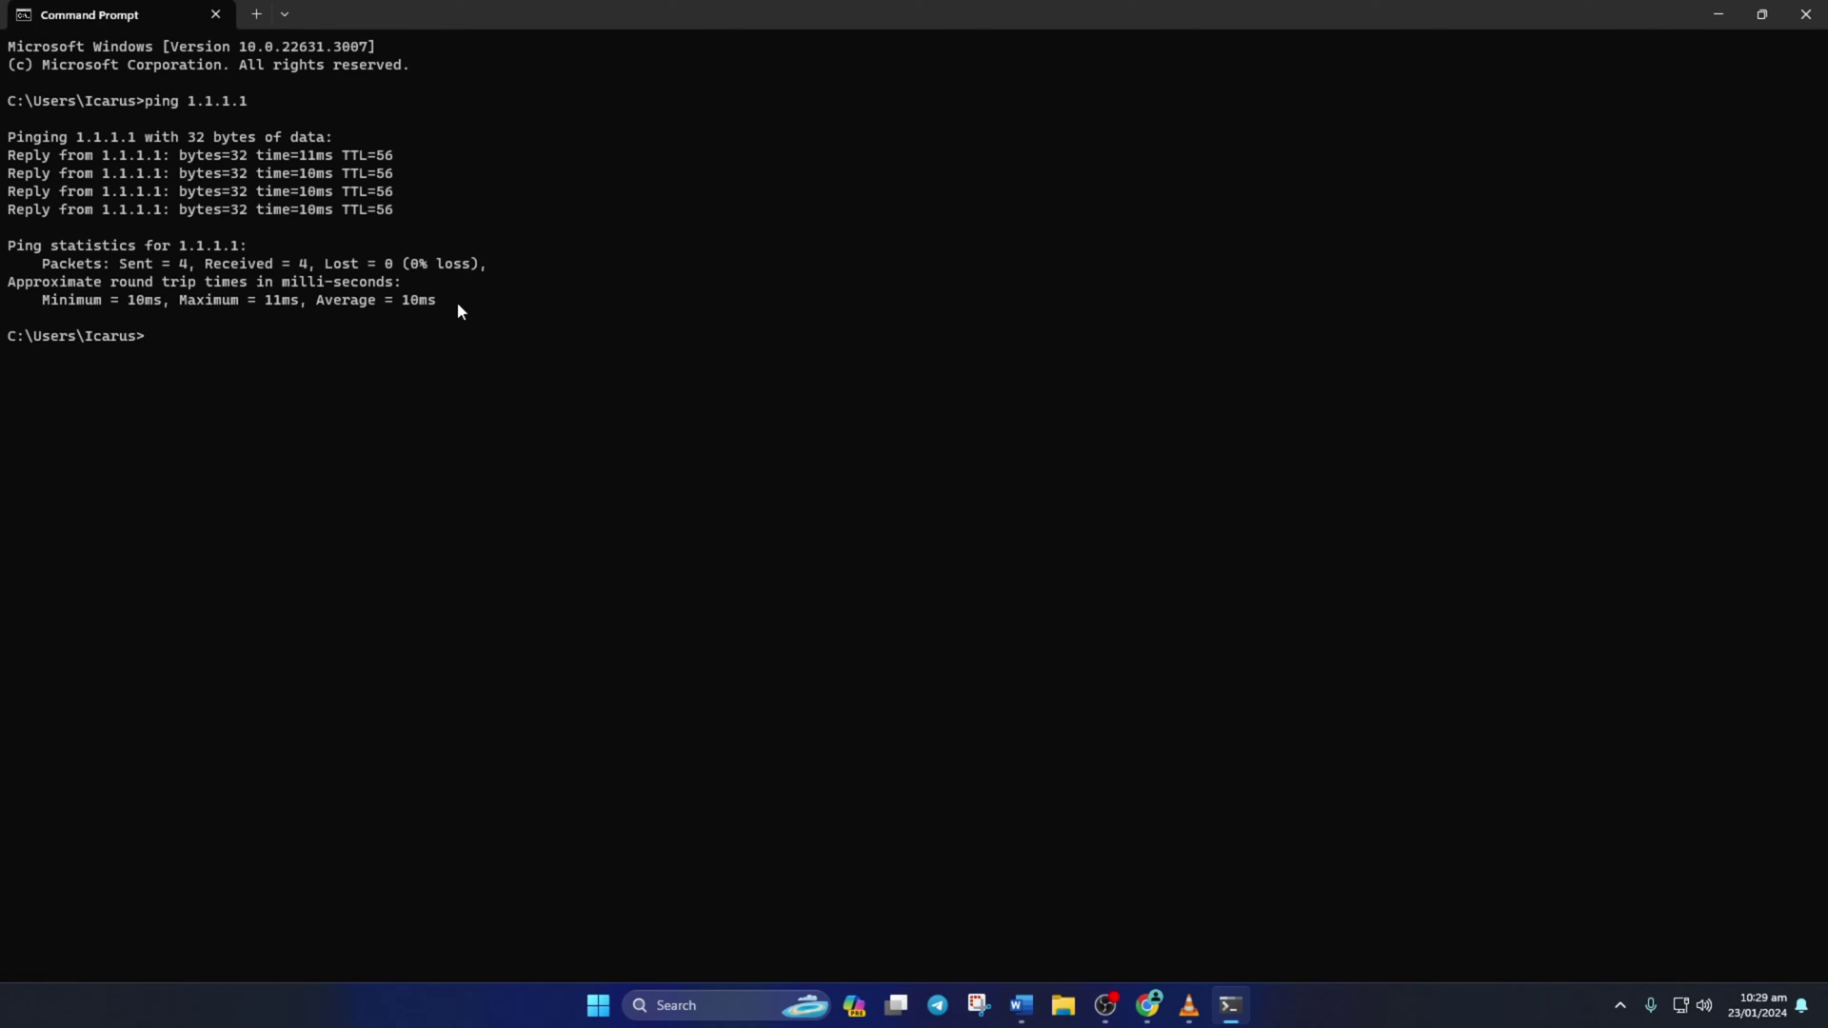
pyautogui.moveTo(444, 300); pyautogui.dragTo(35, 303)
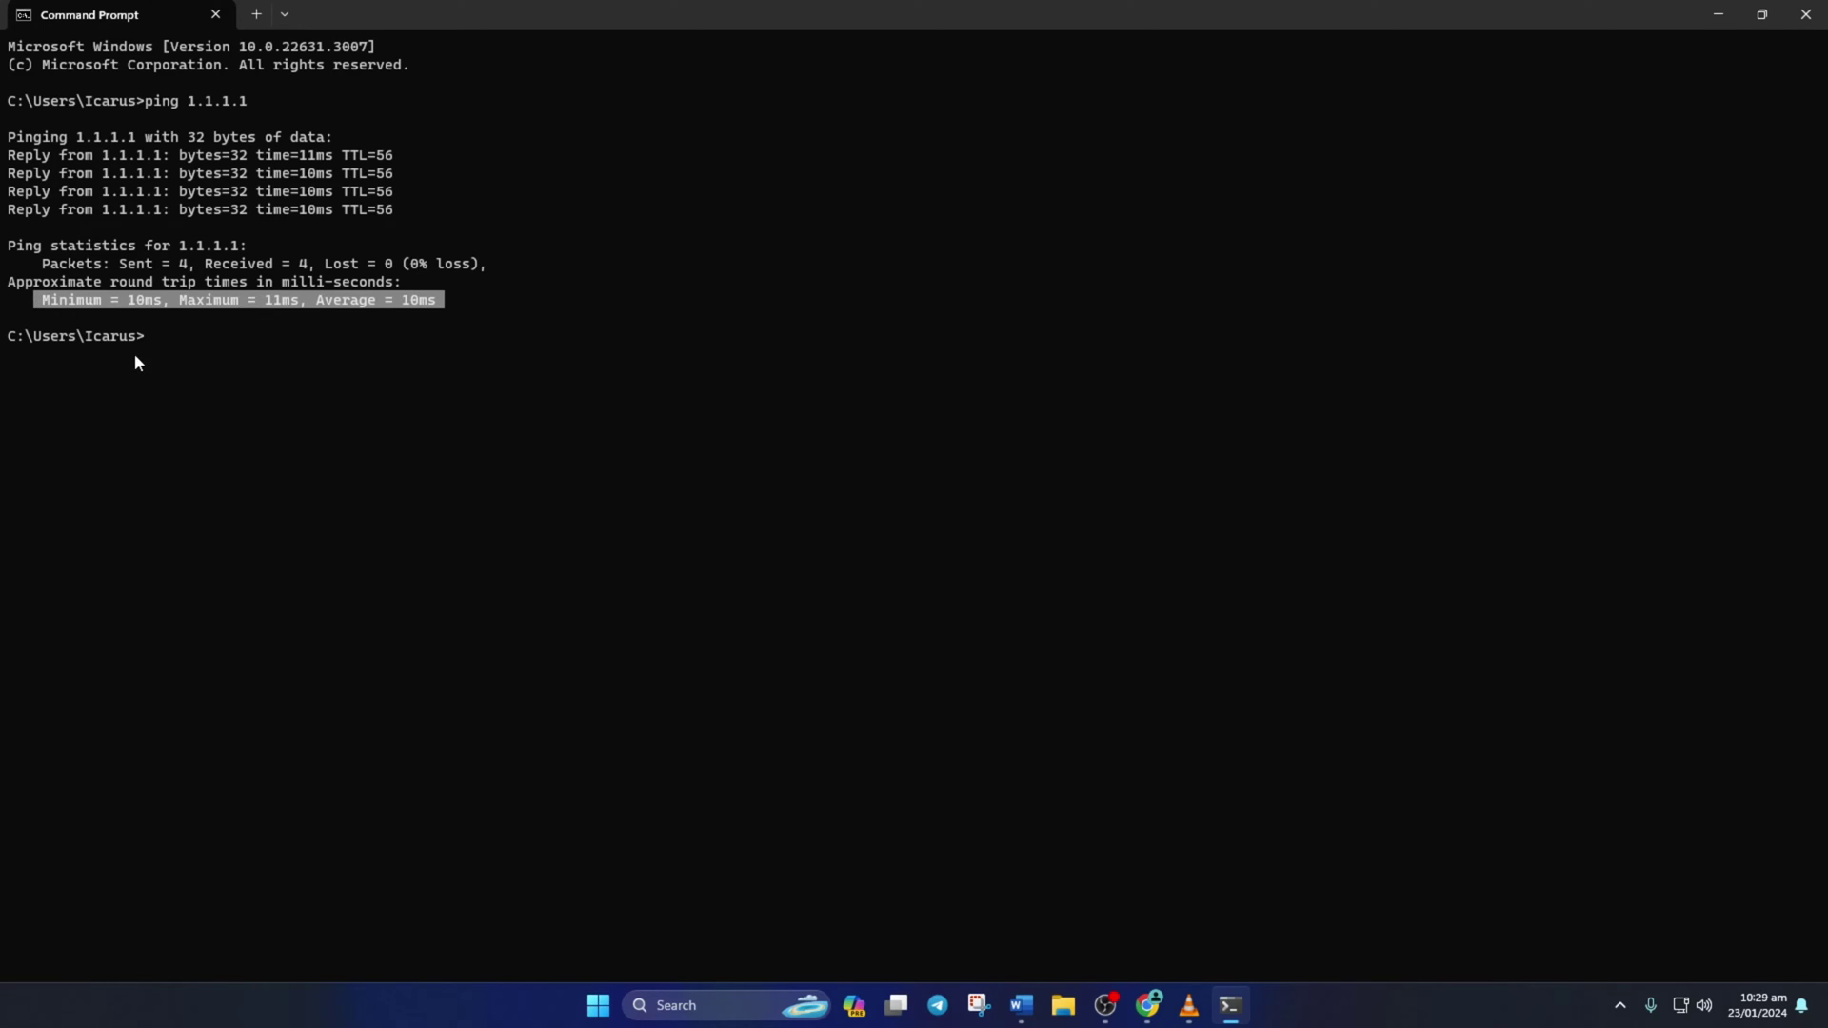
pyautogui.hotkey('ctrl', 'c')
pyautogui.write('ping ')
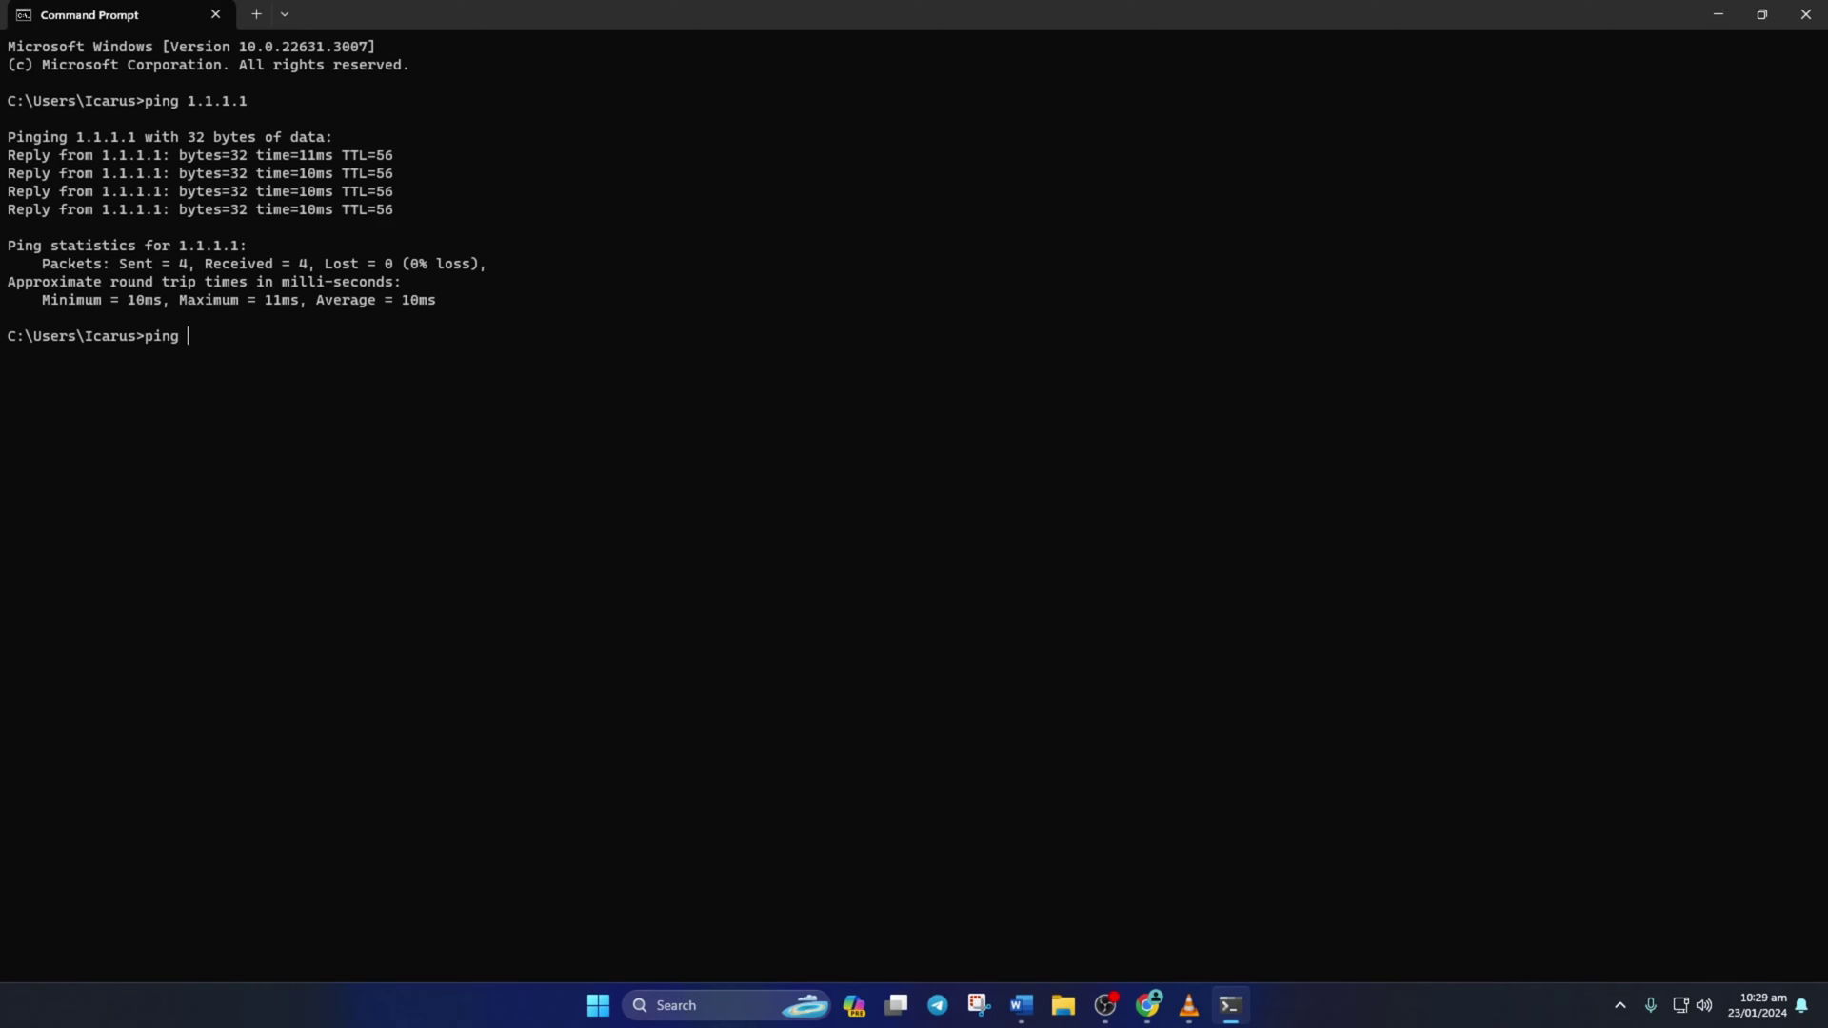
pyautogui.write('8.8.8.8')
# Ping 8.8.8.8 and highlight its 31ms average summary for comparison
pyautogui.press('Return')
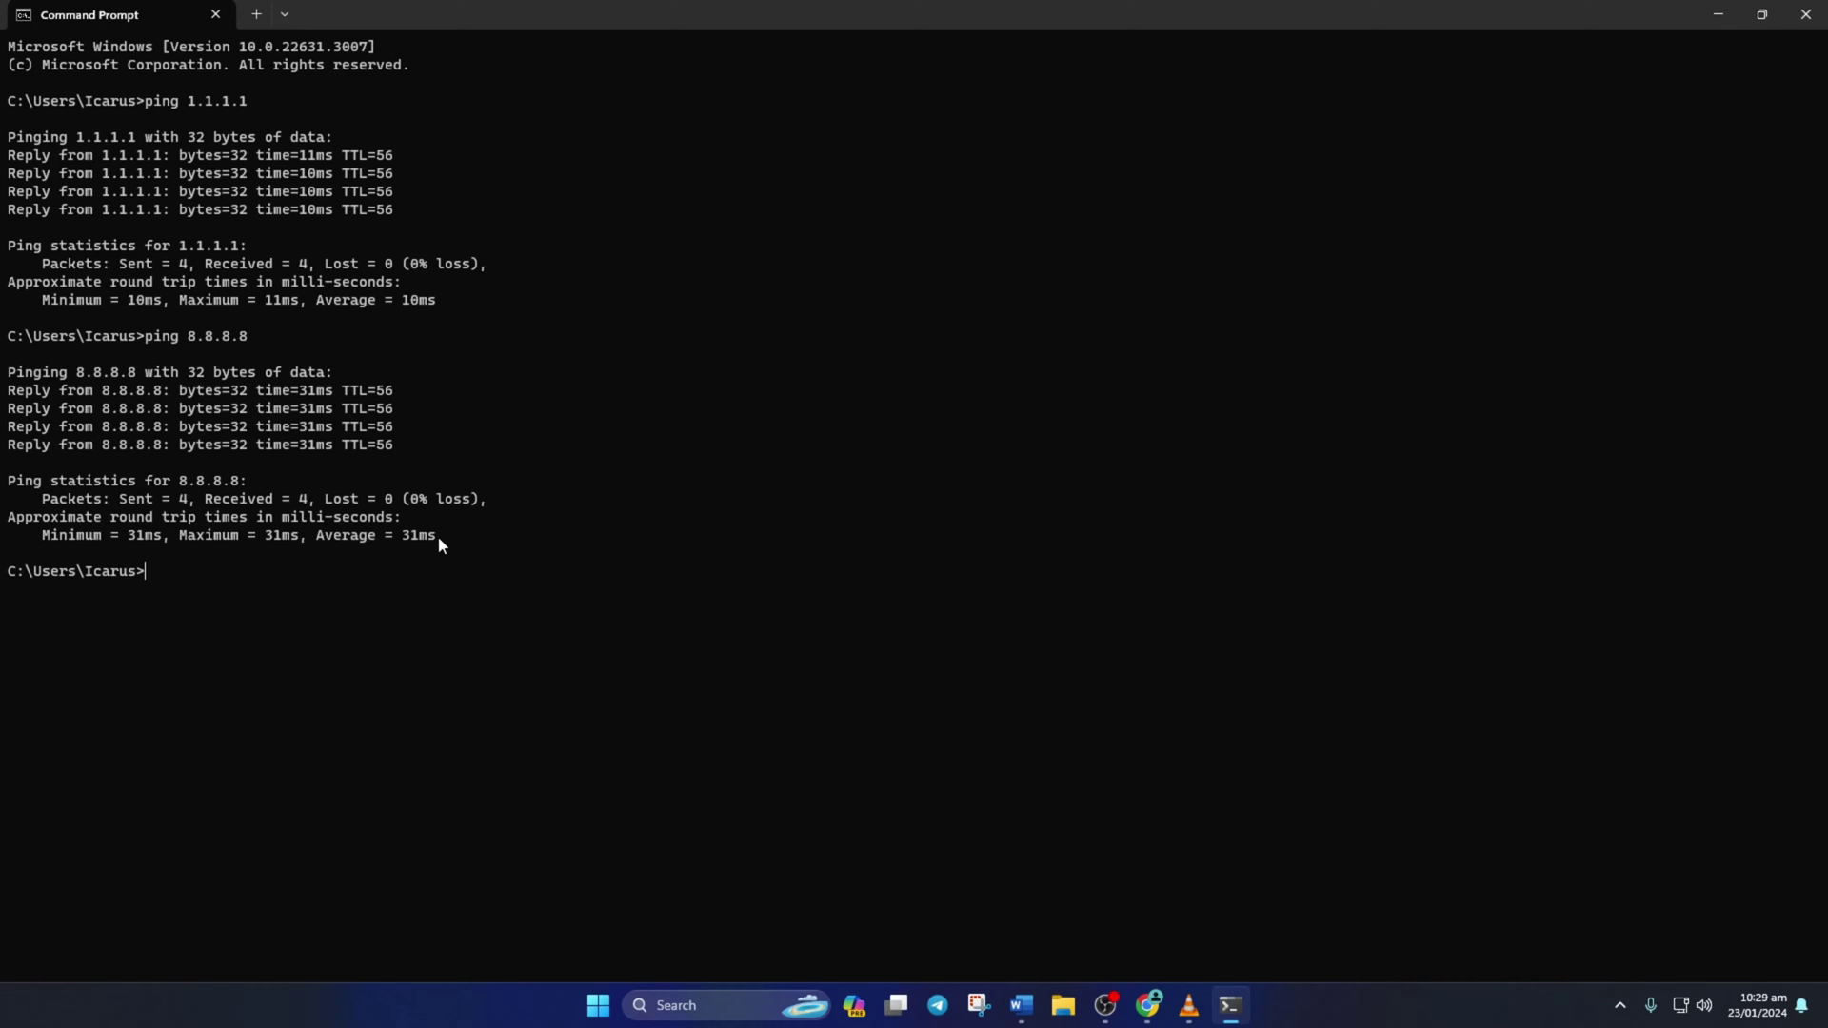
pyautogui.moveTo(441, 535); pyautogui.dragTo(40, 537)
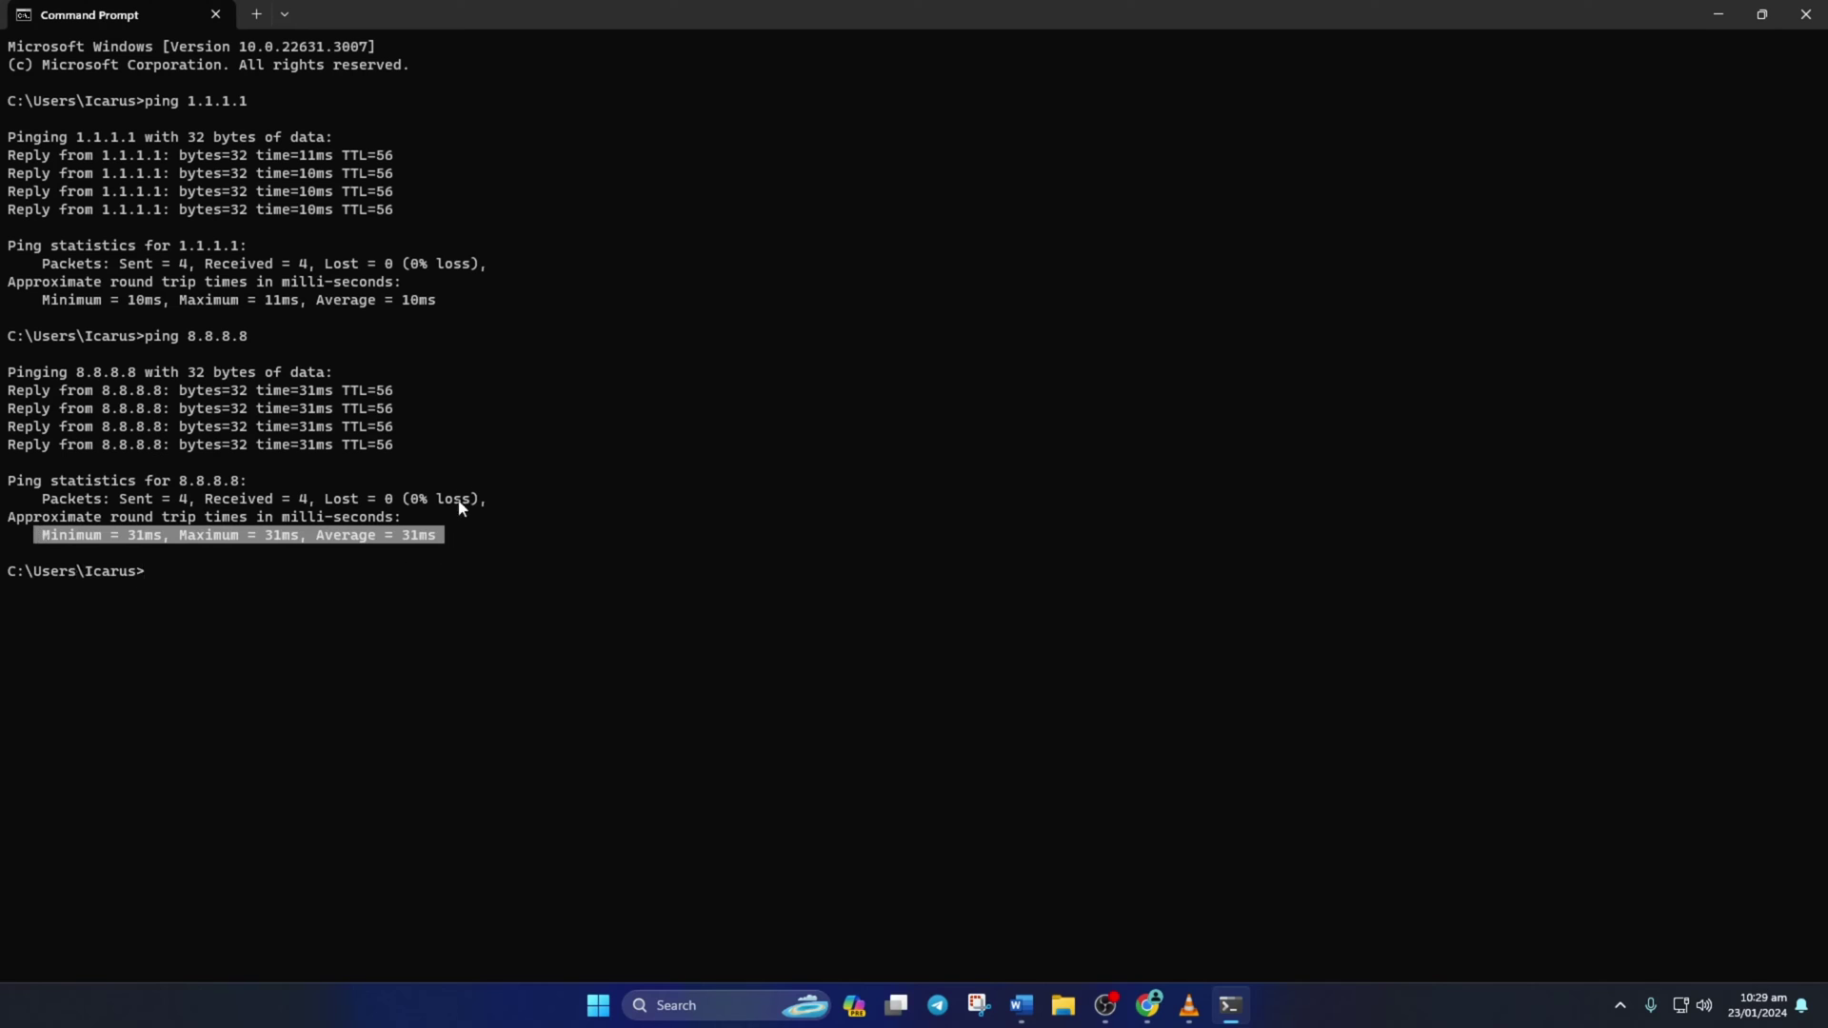
pyautogui.hotkey('ctrl', 'c')
pyautogui.moveTo(440, 300); pyautogui.dragTo(36, 302)
pyautogui.hotkey('ctrl', 'c')
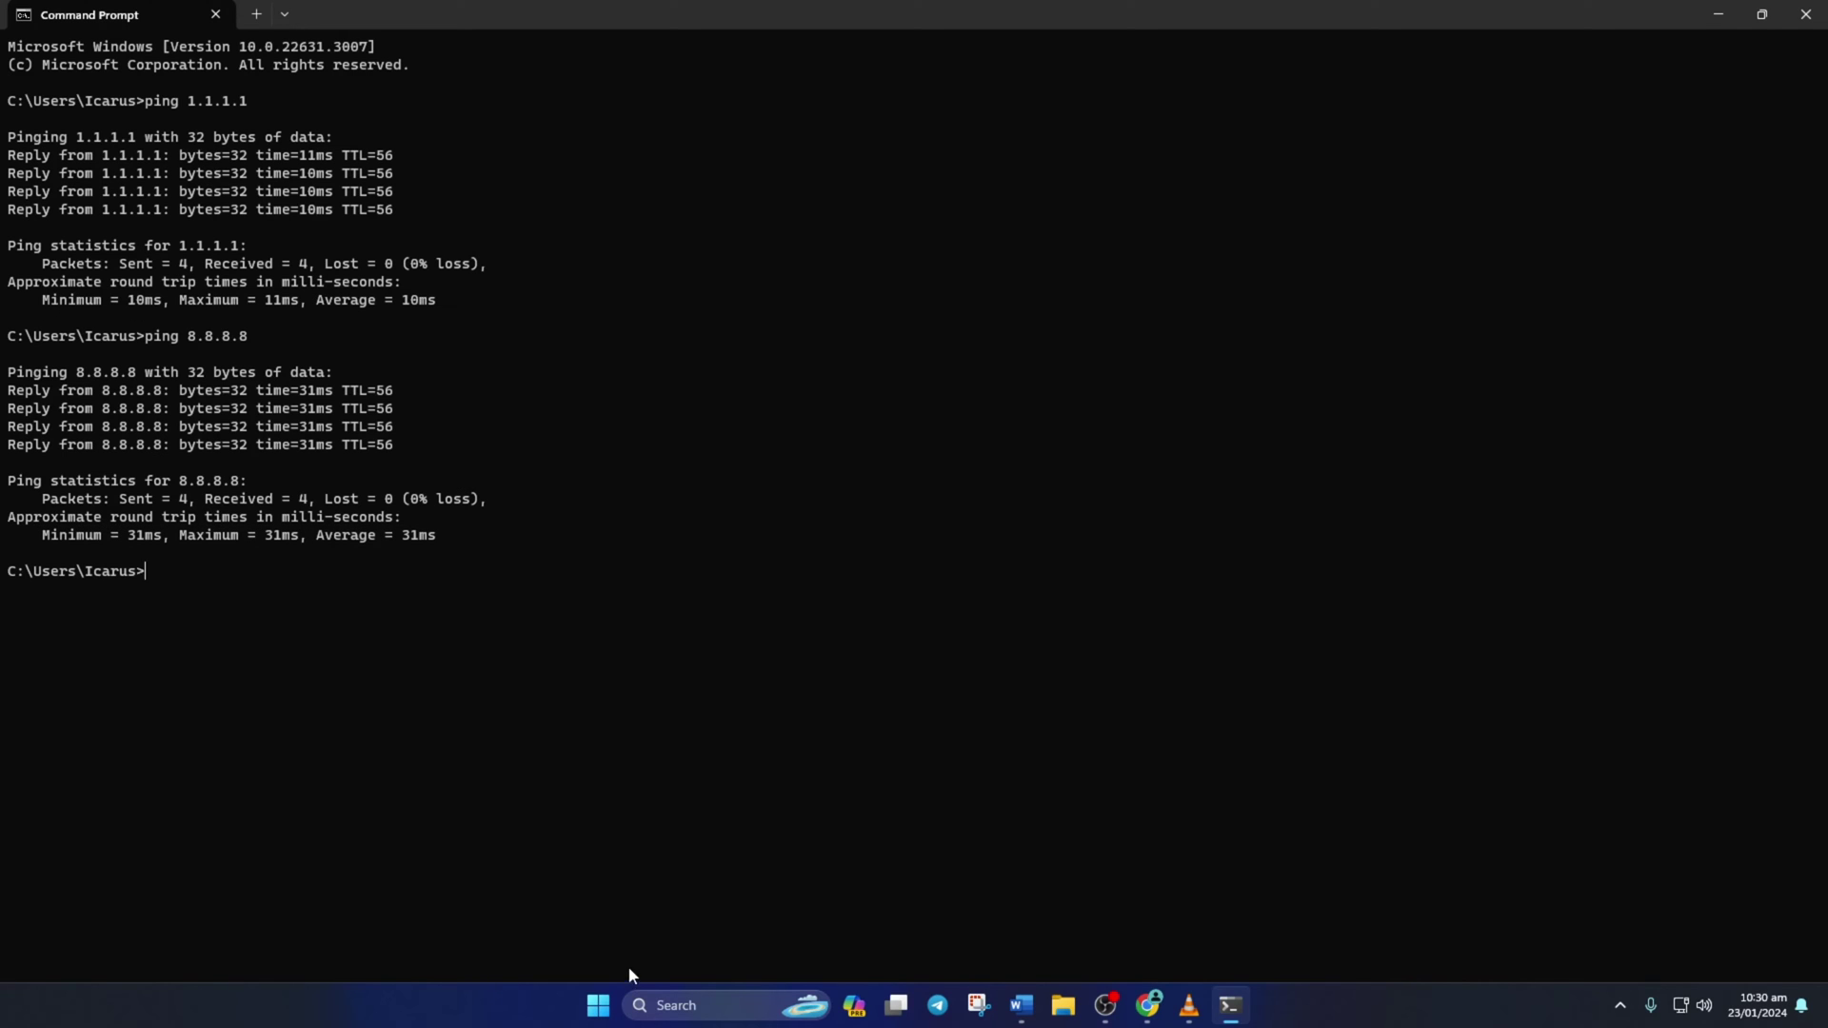
# Go to Settings > Network & internet > Ethernet to reach the connection's details page
pyautogui.click(599, 1004)
pyautogui.click(669, 478)
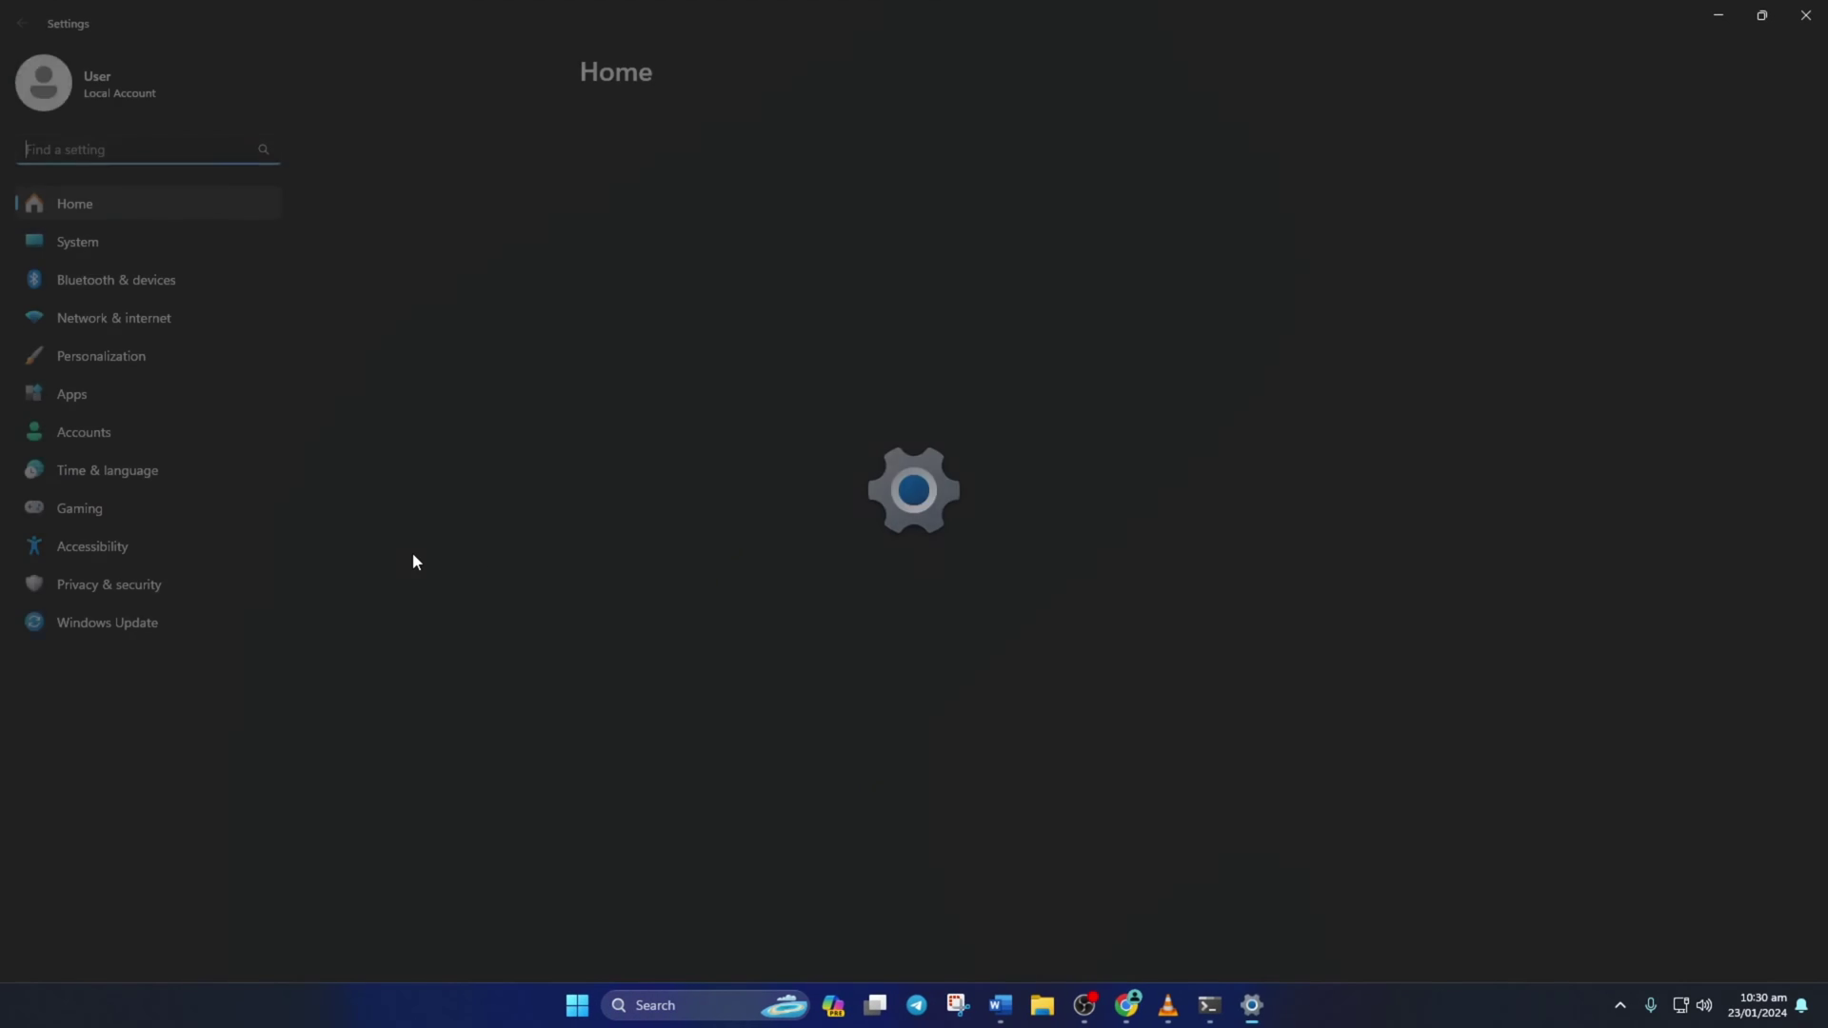
pyautogui.click(143, 319)
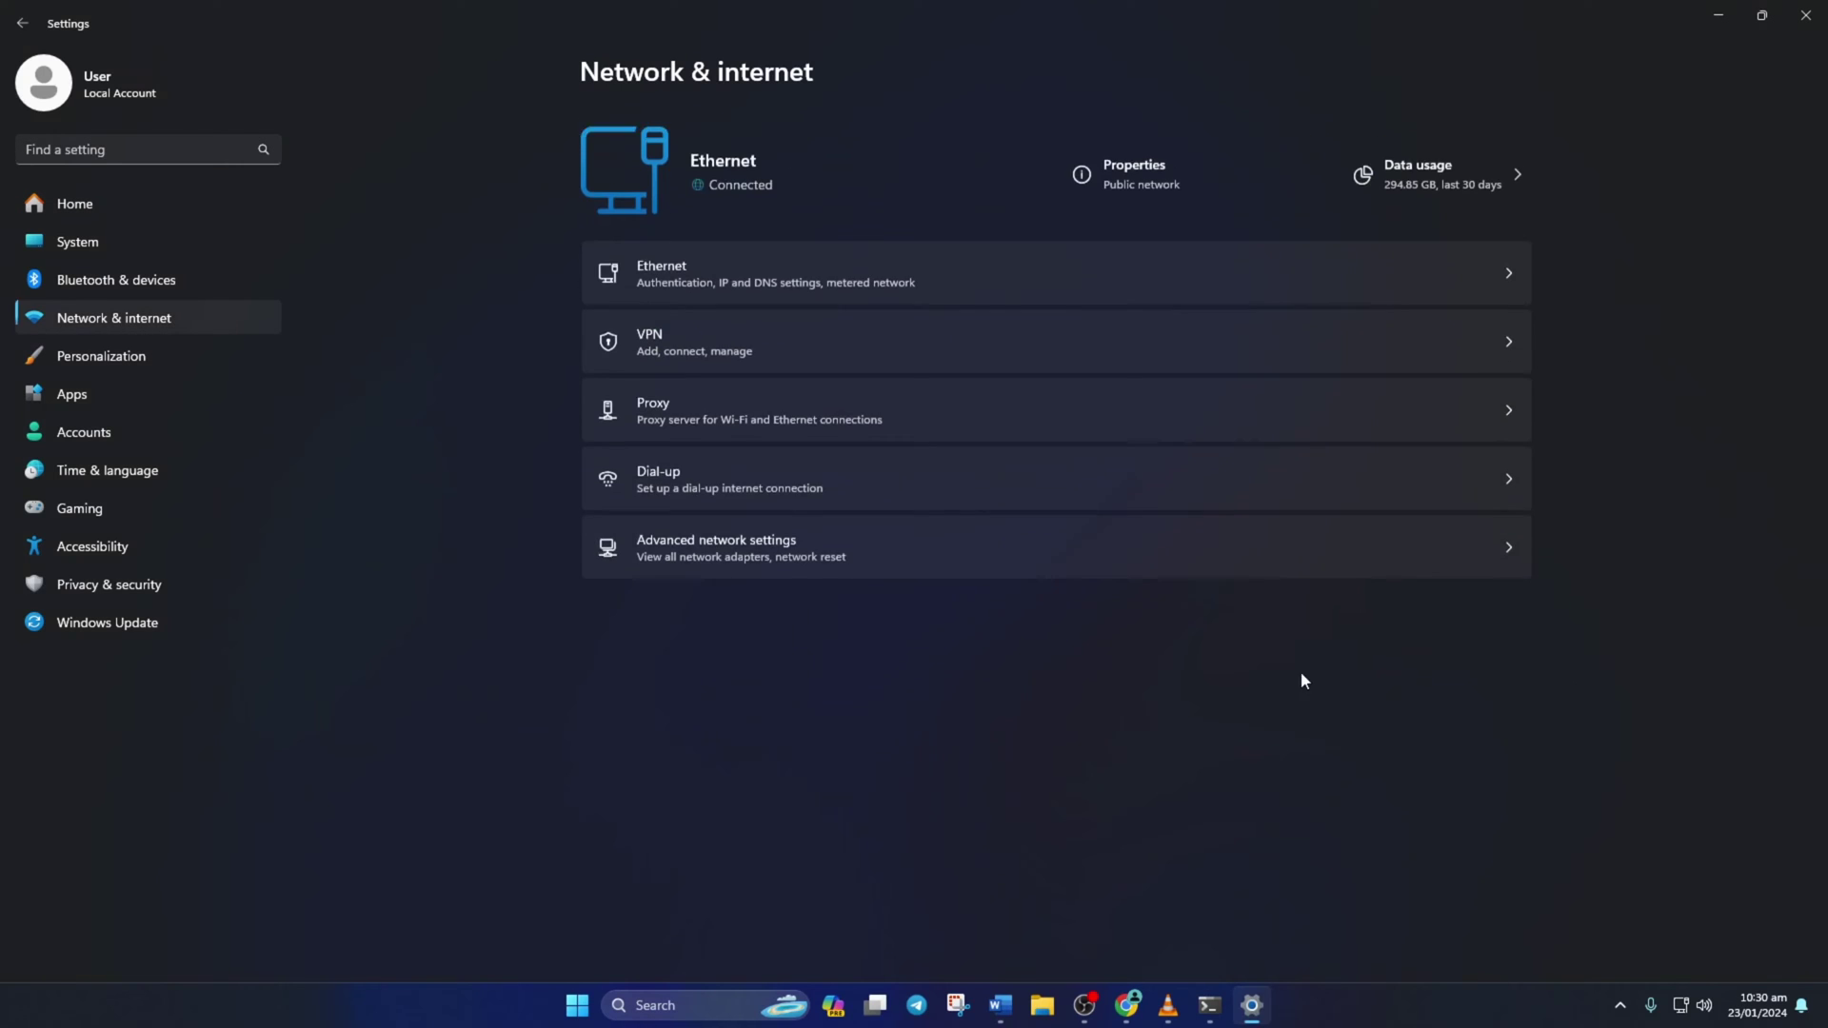
pyautogui.click(1162, 259)
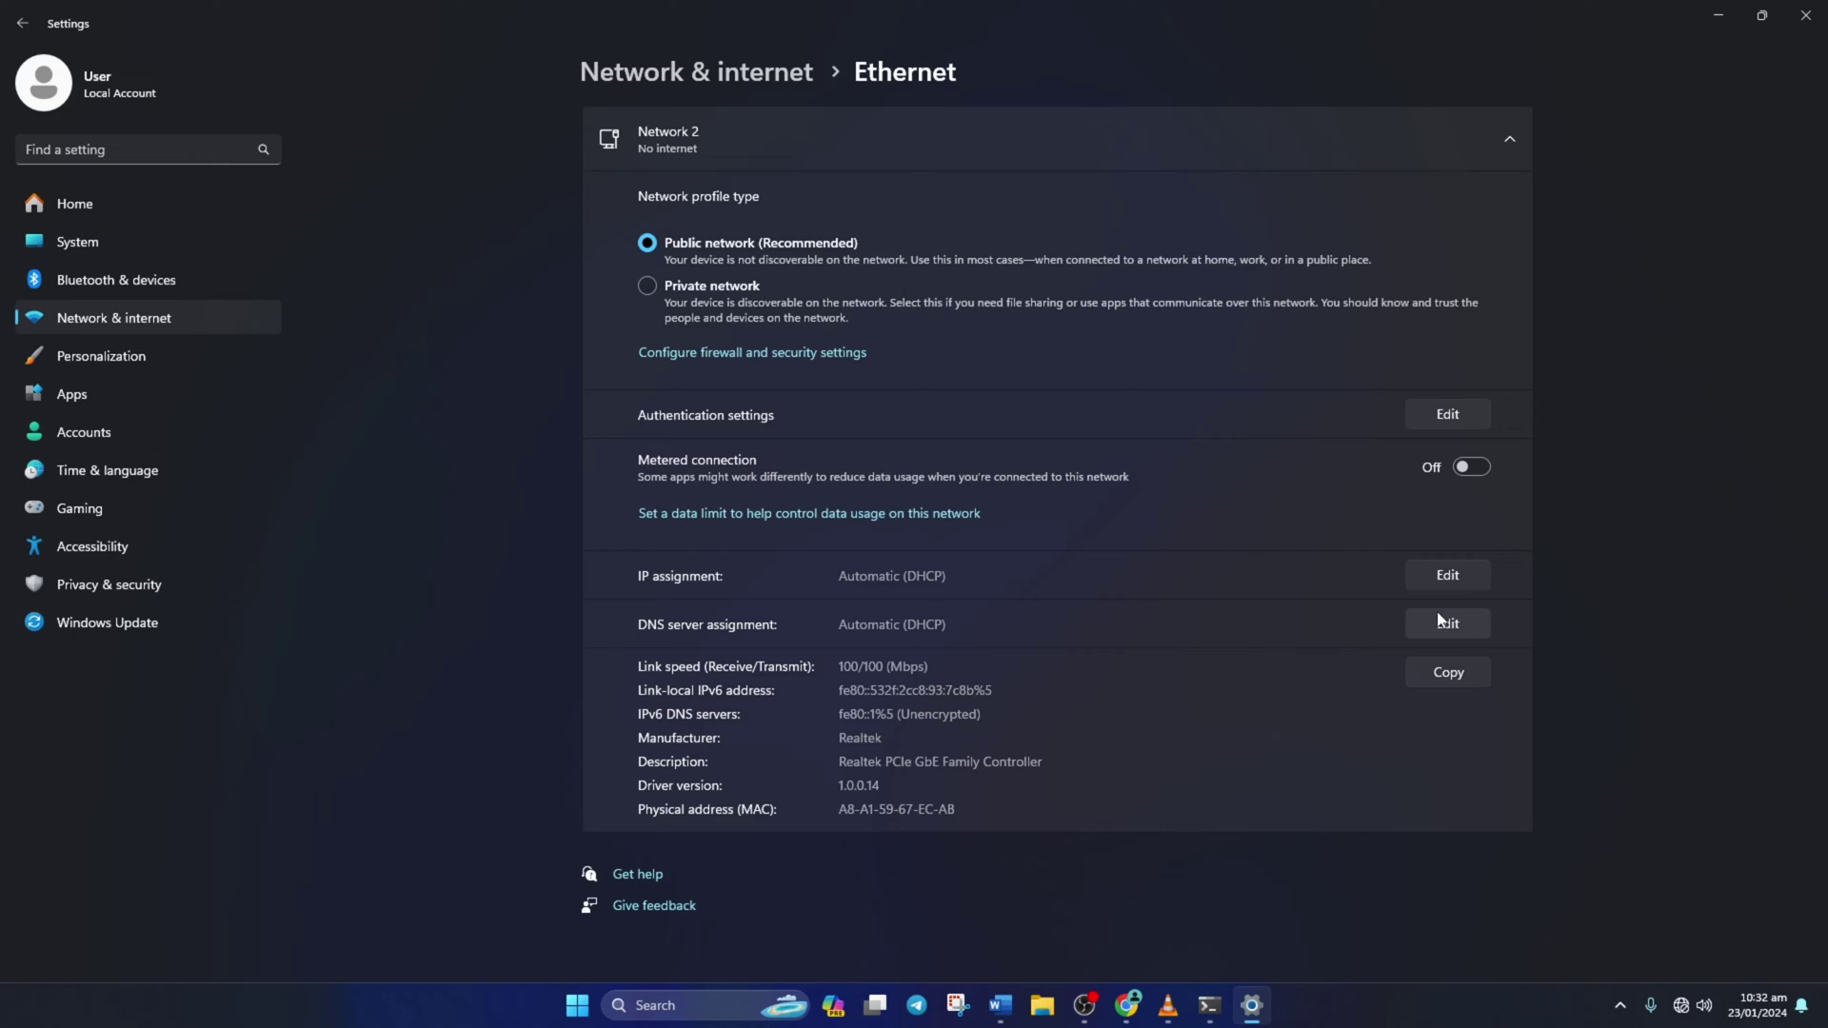
# Switch Ethernet DNS server assignment to Manual and turn on IPv4
pyautogui.click(1459, 628)
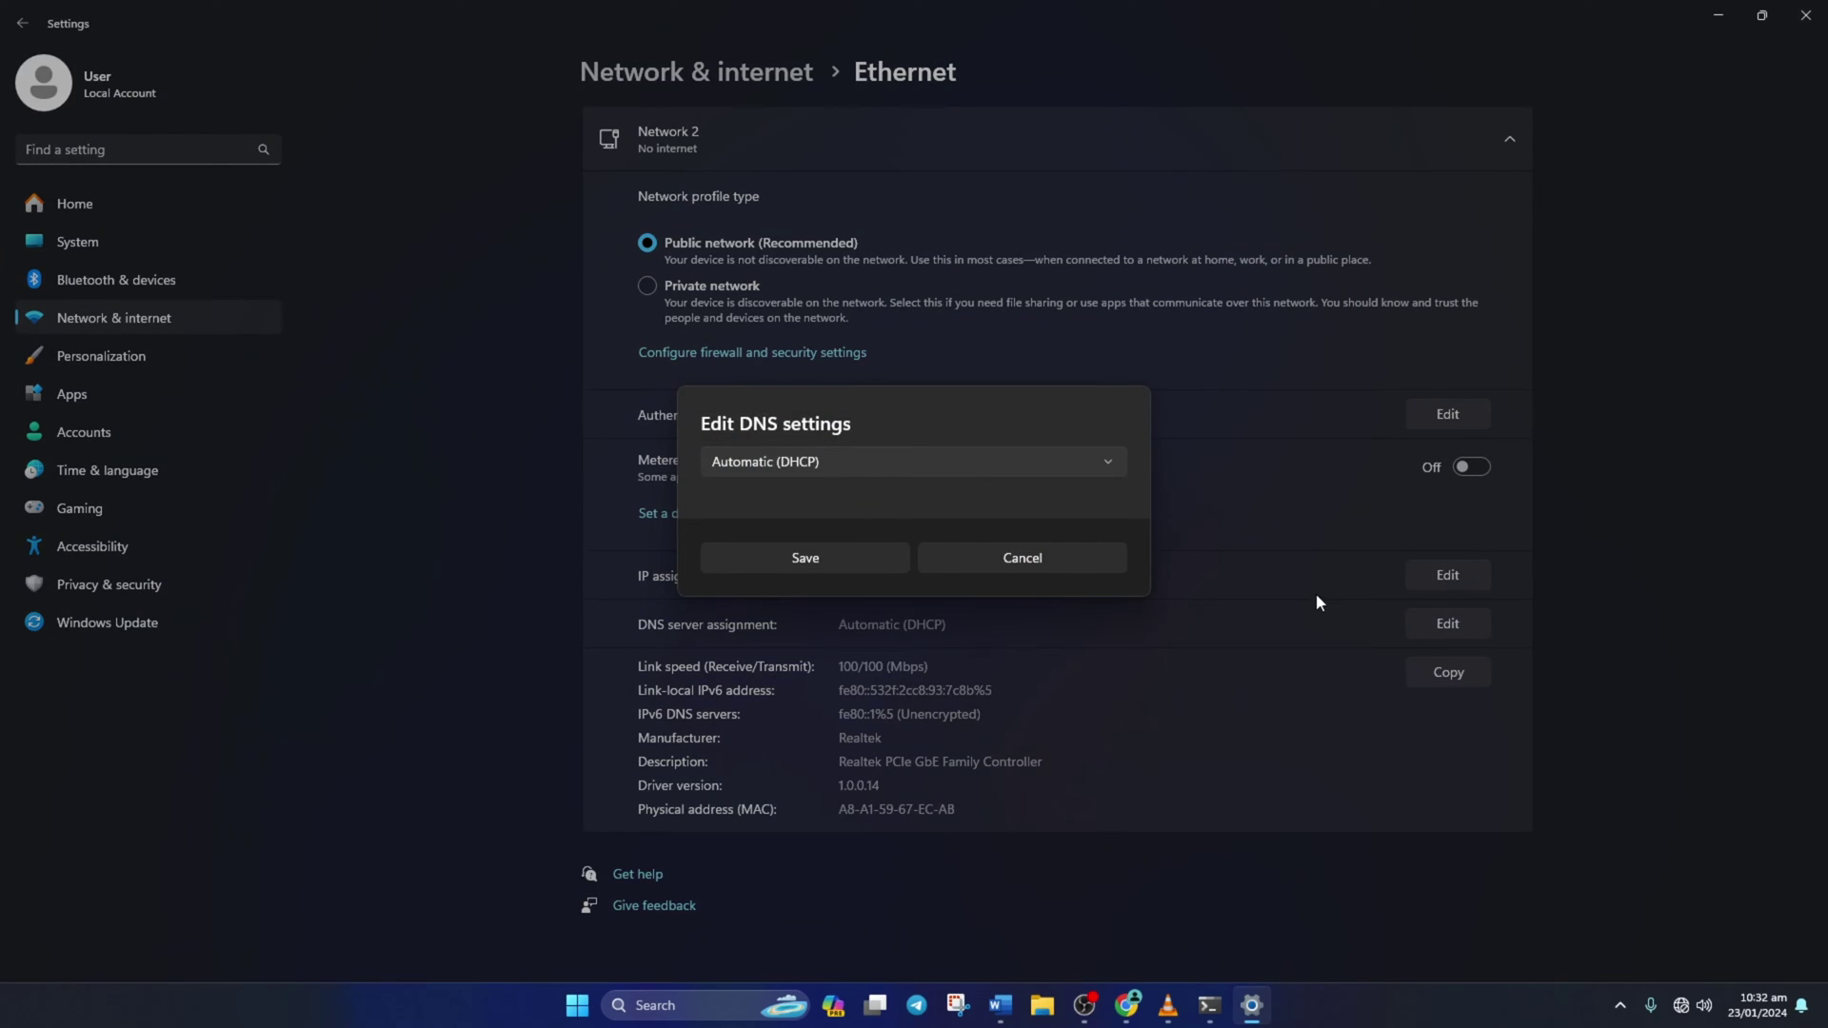
pyautogui.click(864, 468)
pyautogui.click(782, 500)
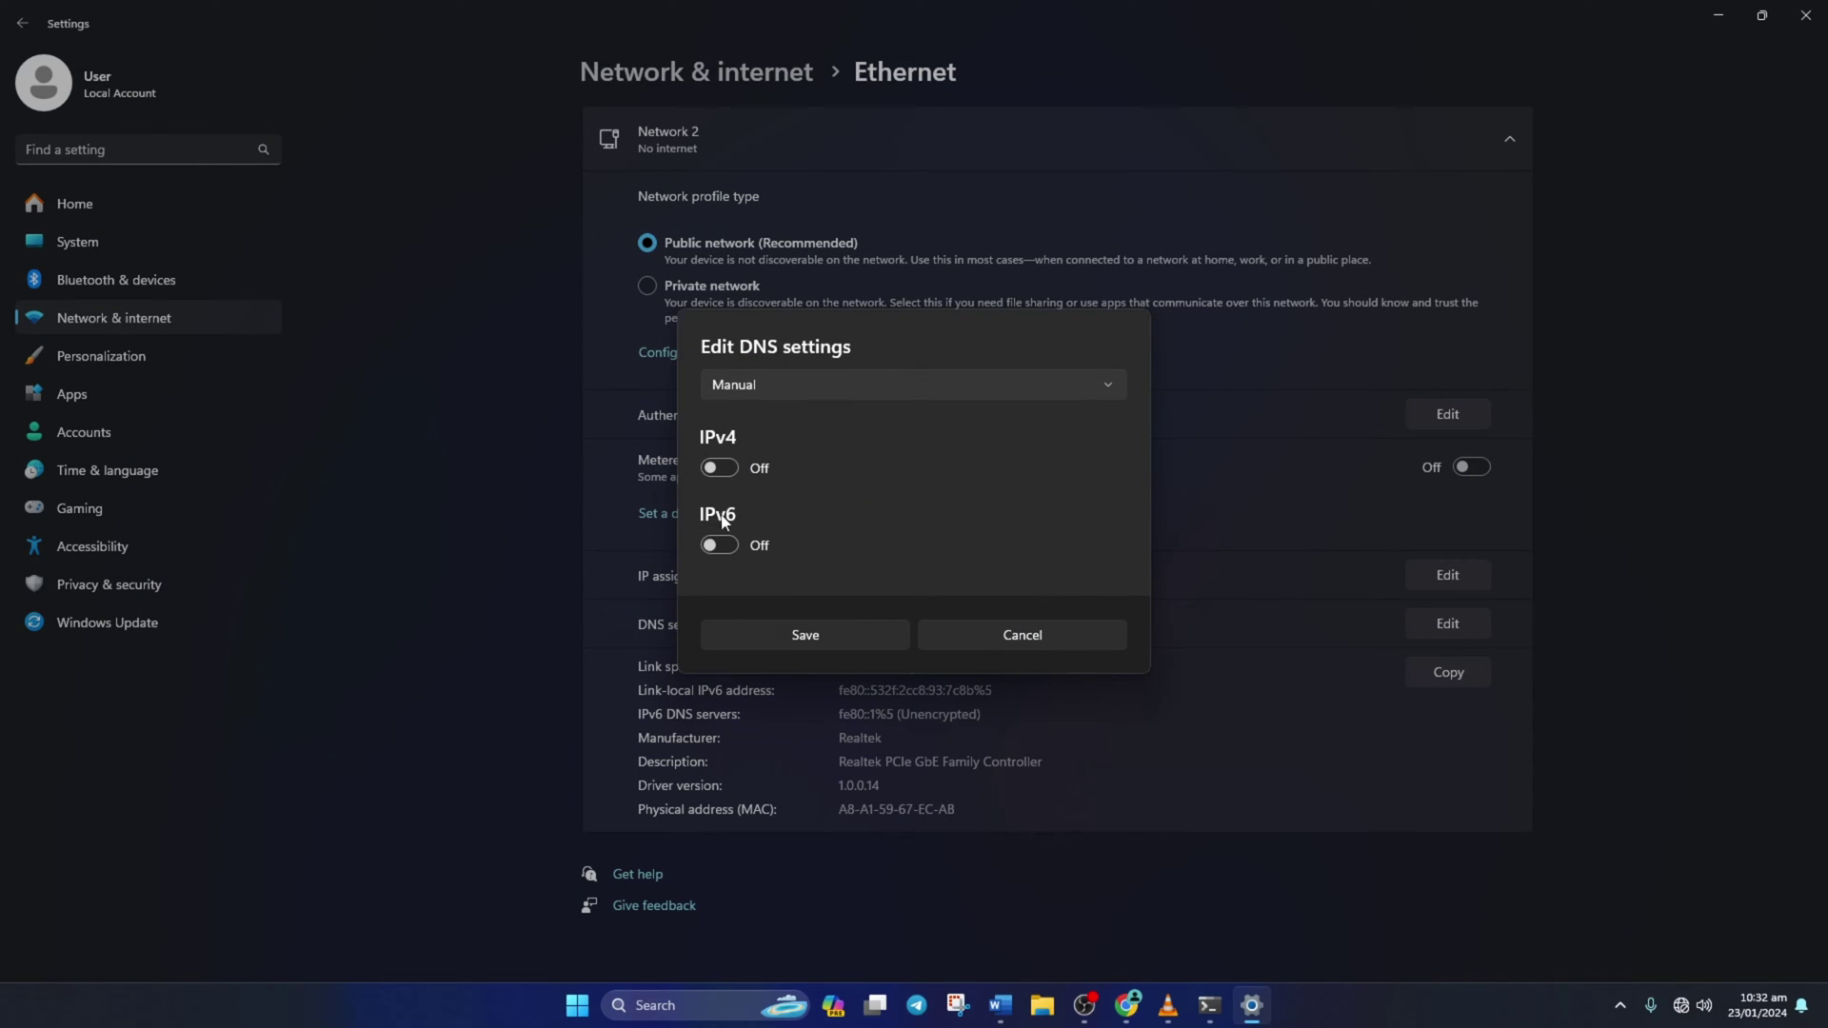
pyautogui.click(721, 472)
# Save 8.8.8.8 as preferred DNS and 8.8.4.4 as alternate DNS
pyautogui.click(771, 397)
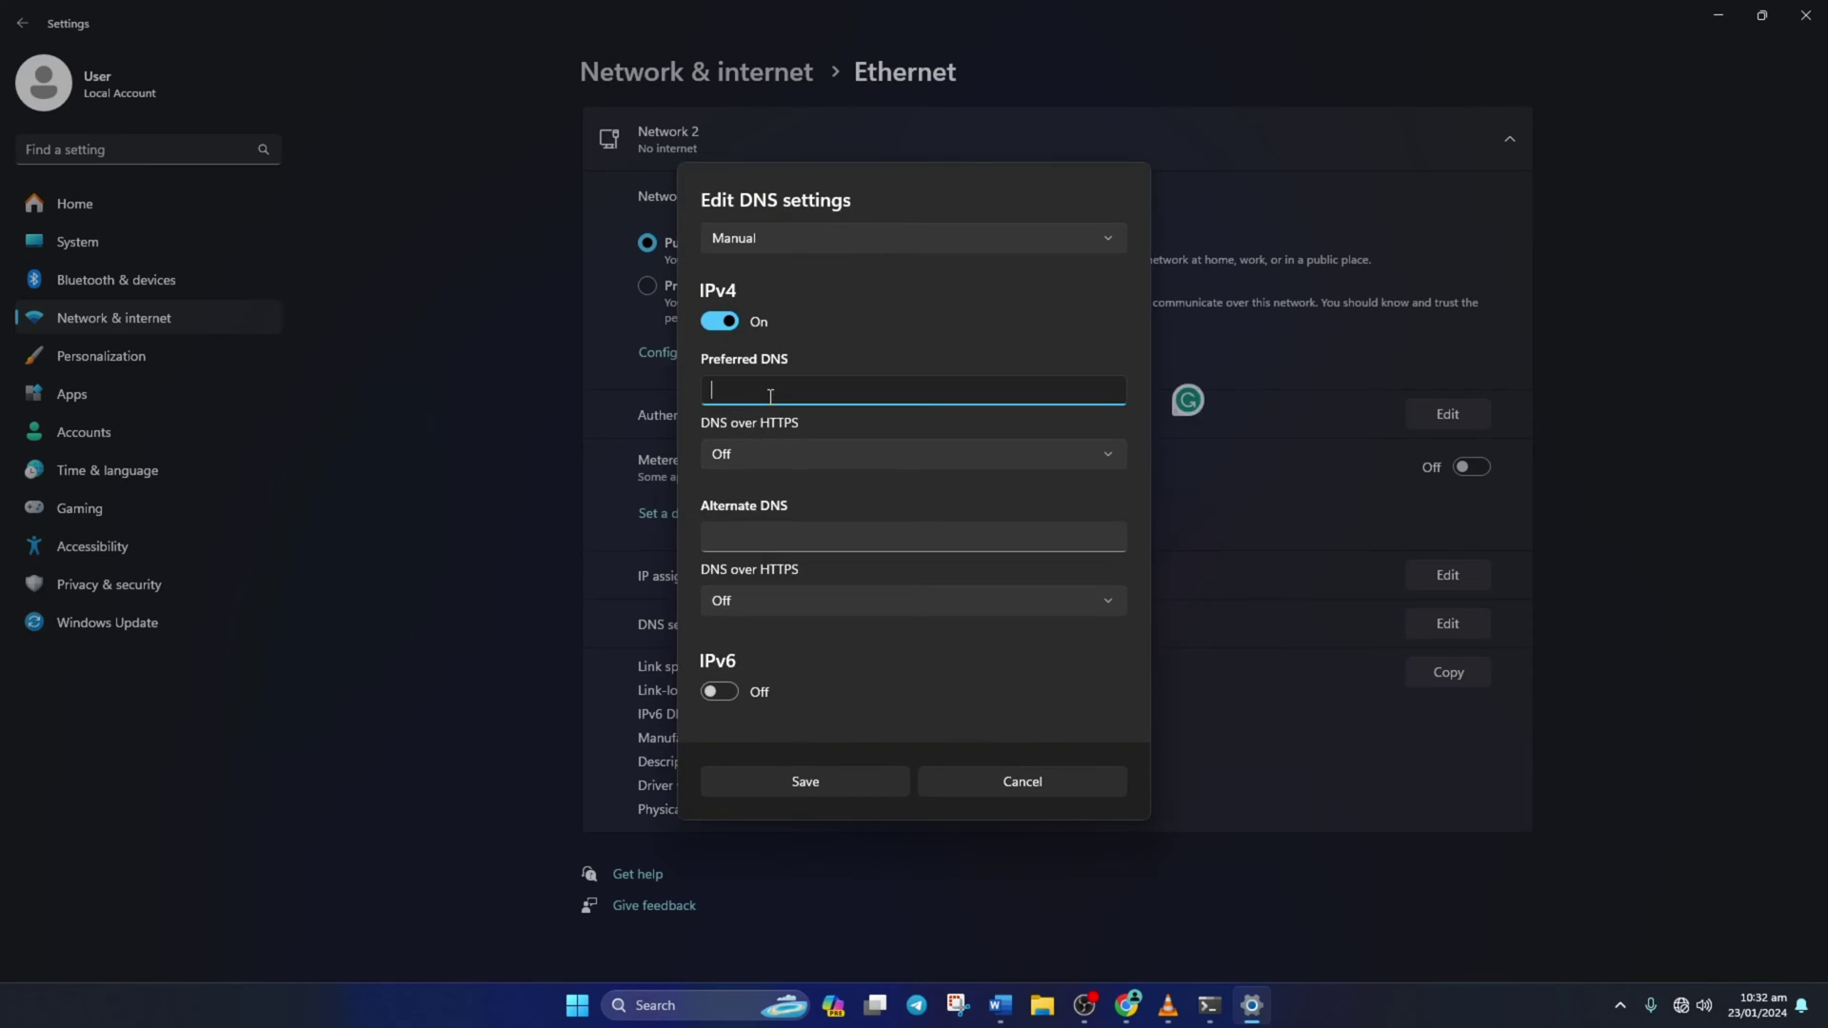
pyautogui.write('1.1.1.1')
pyautogui.click(745, 536)
pyautogui.write('1.0.0.1')
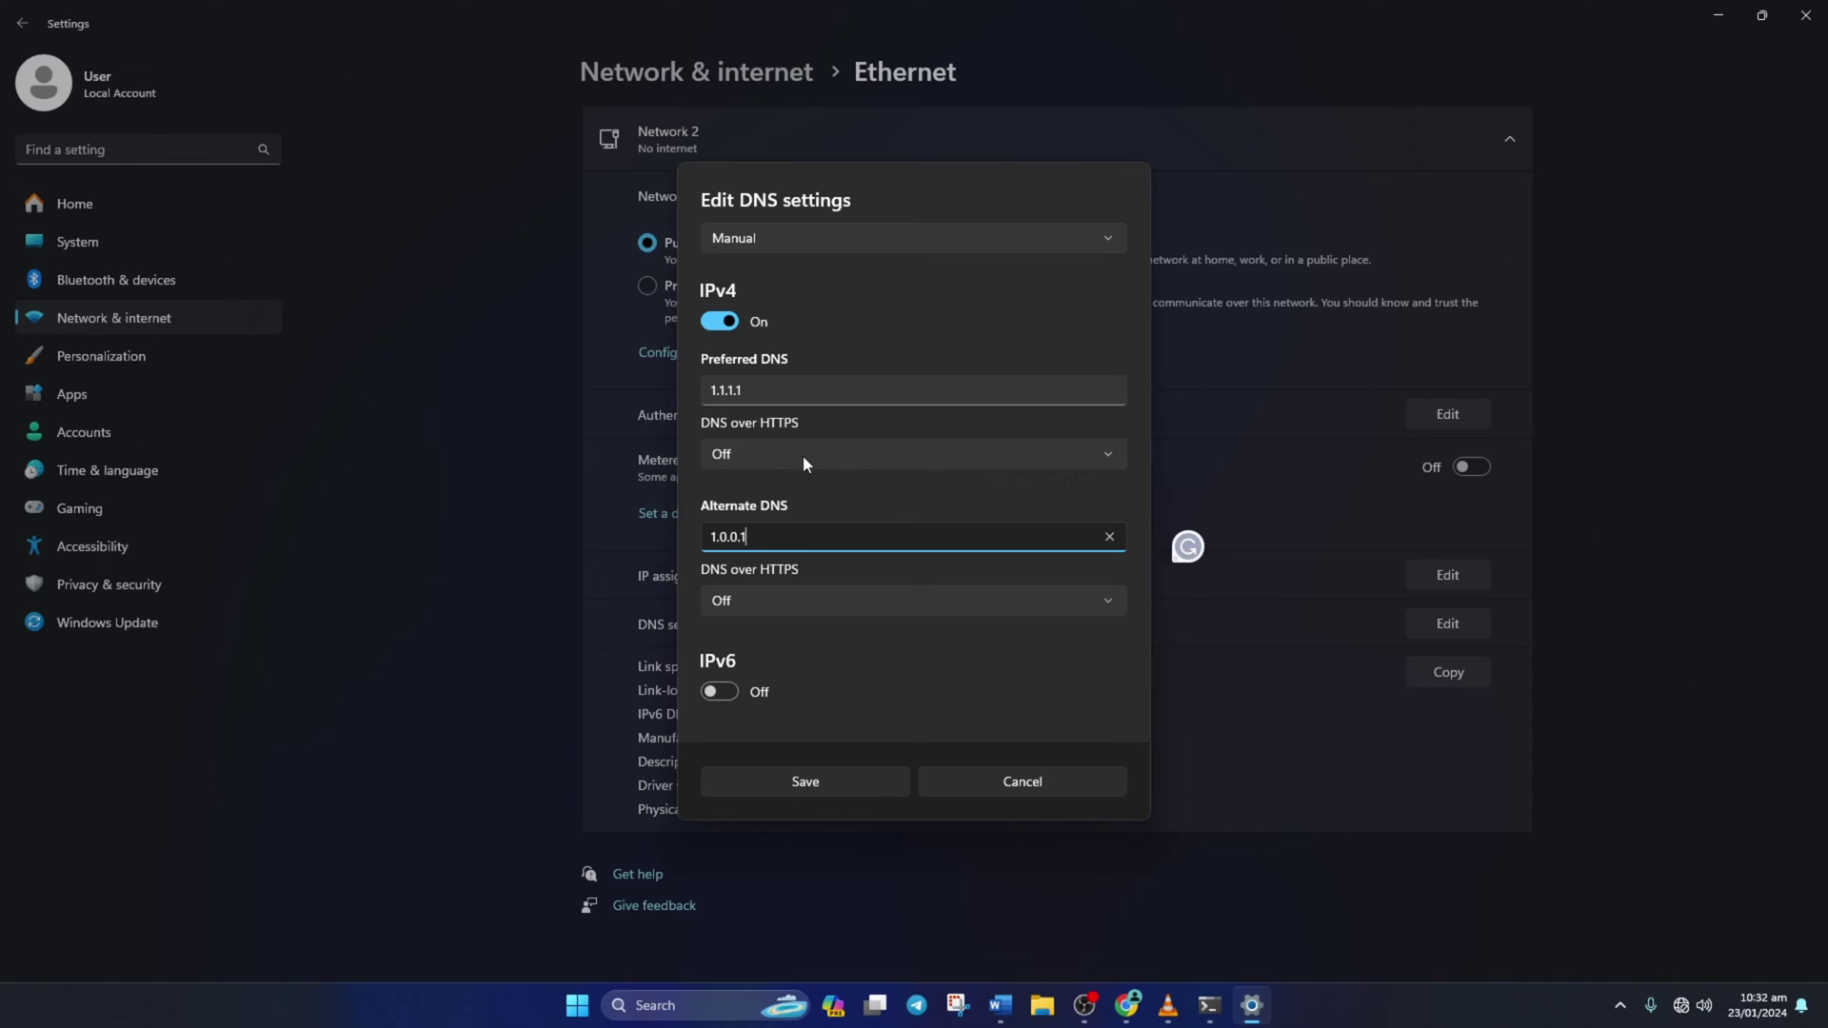
pyautogui.doubleClick(818, 389)
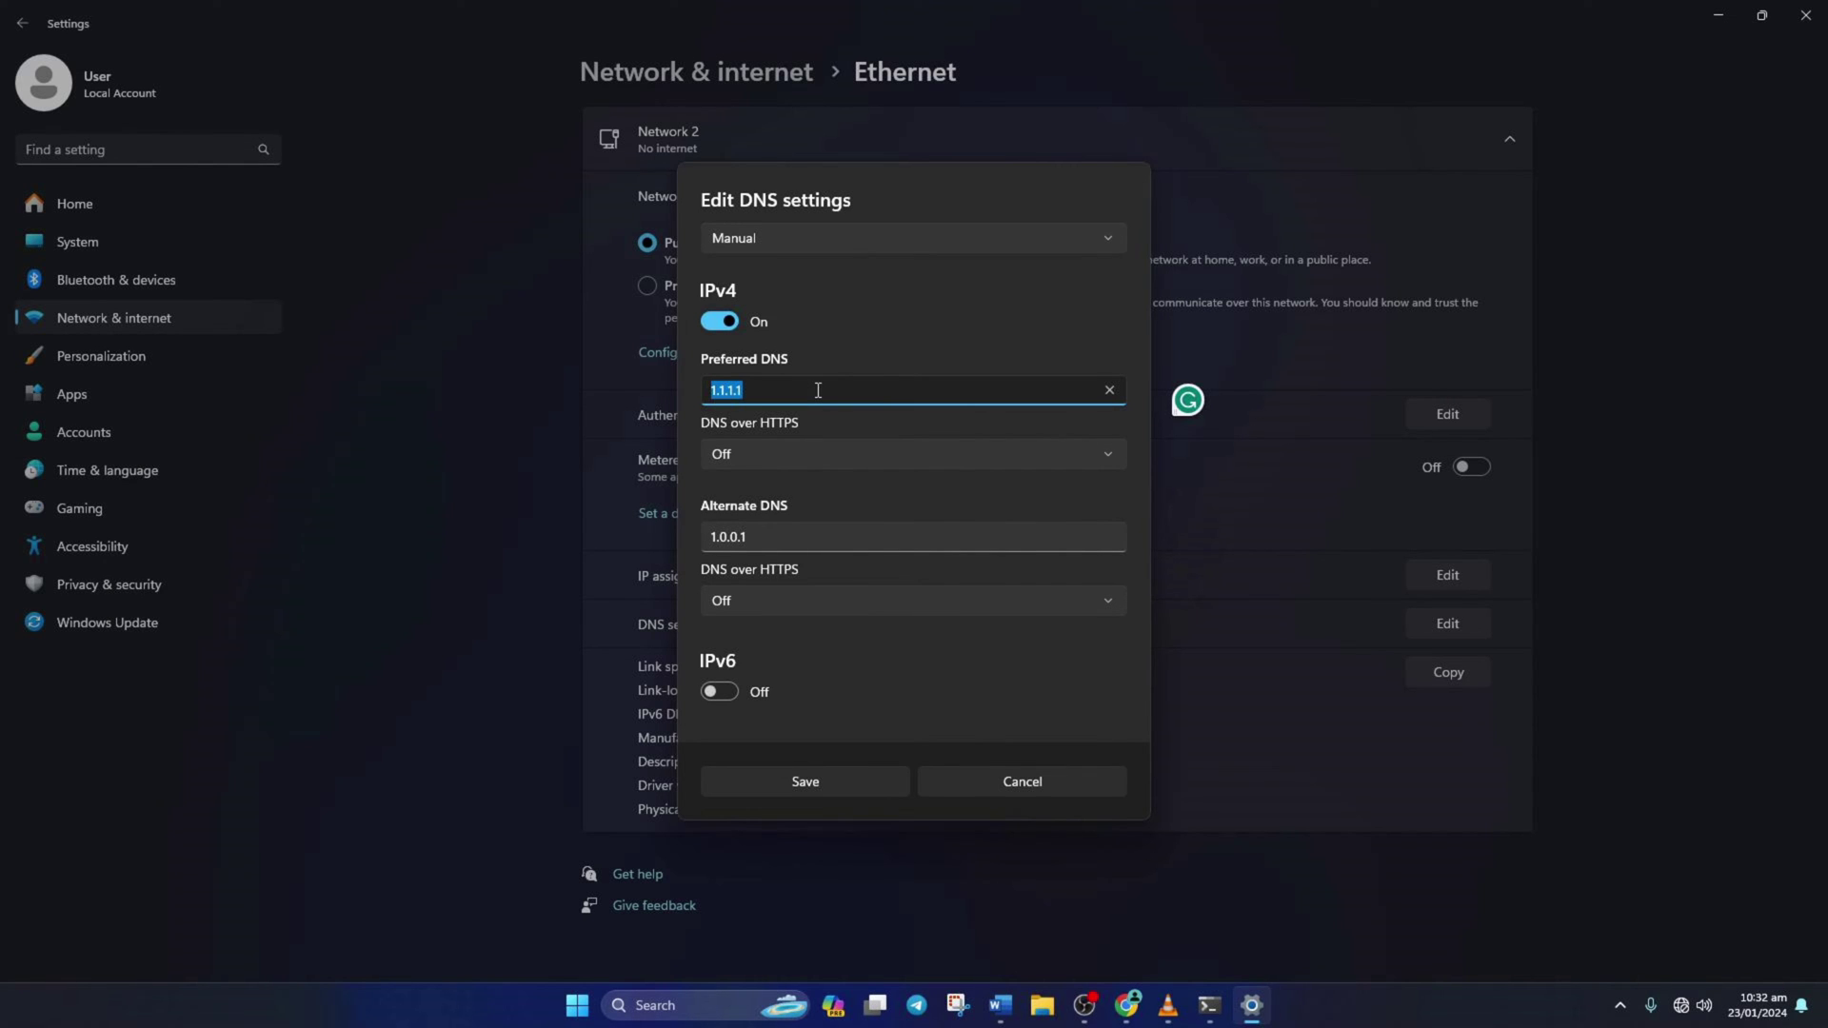
pyautogui.write('8.8.8.8')
pyautogui.doubleClick(785, 548)
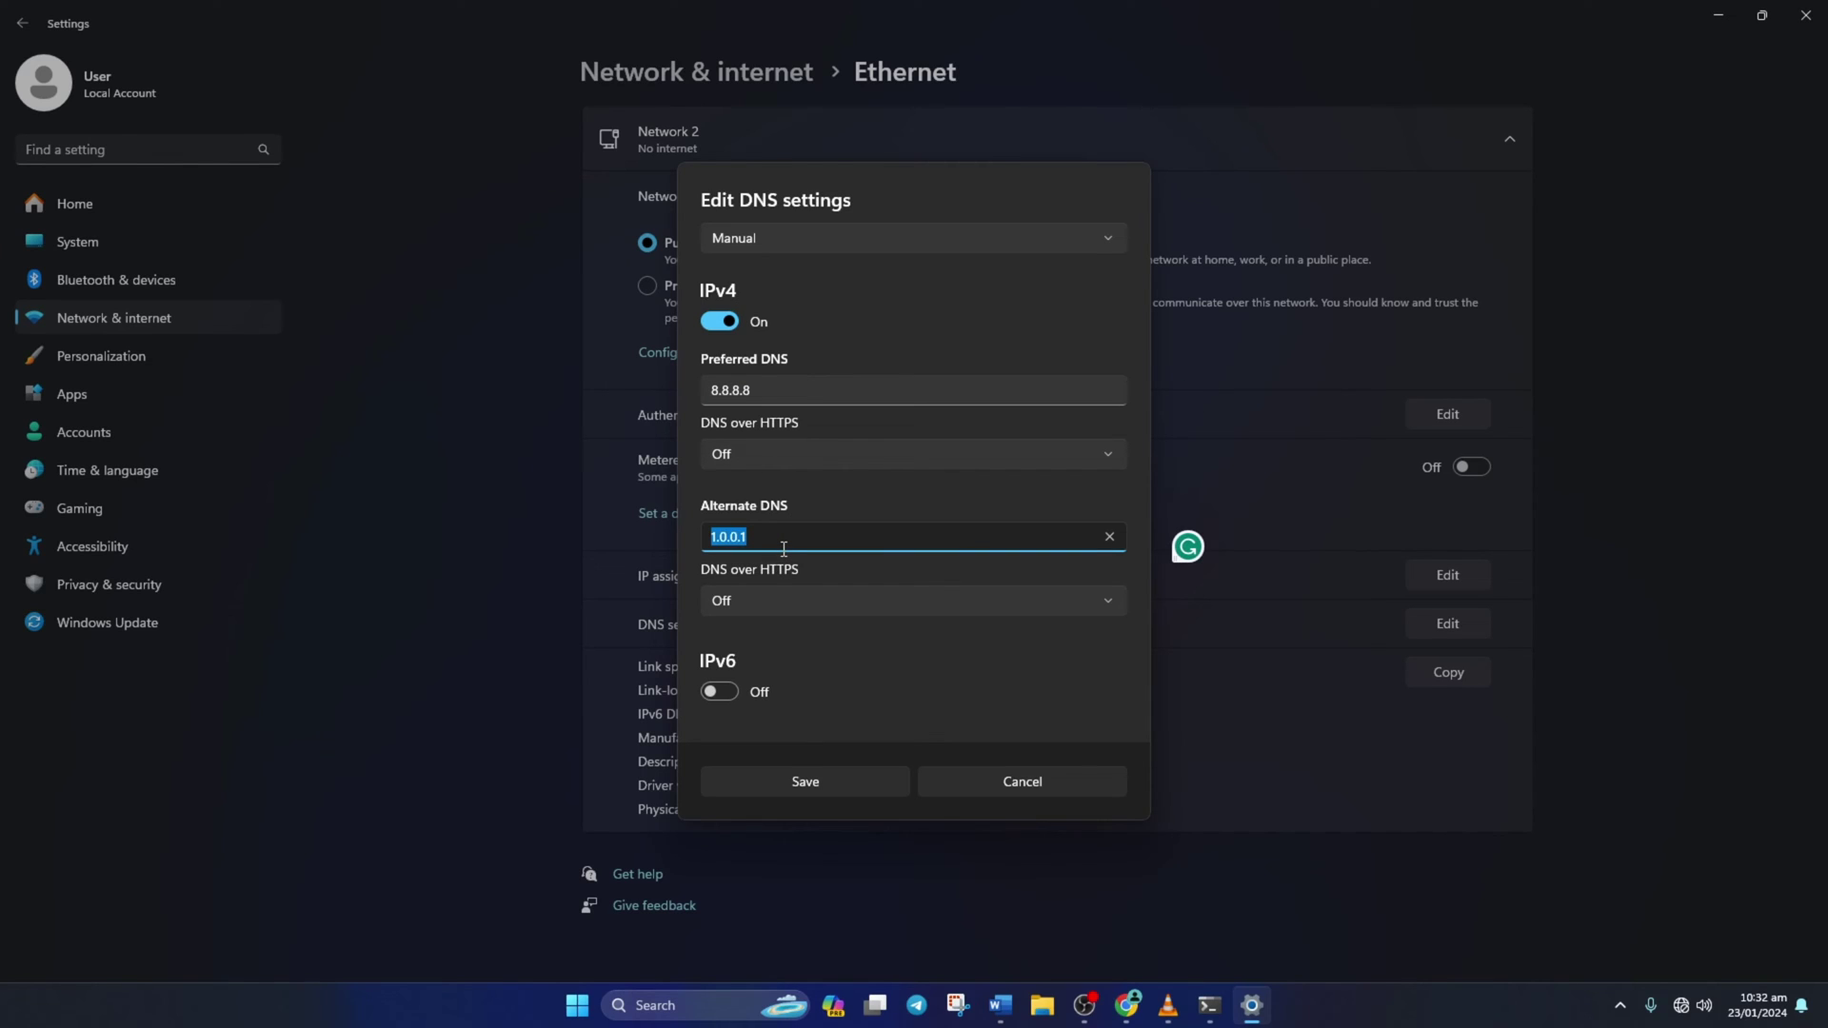
pyautogui.write('8.8.')
pyautogui.write('4.4')
pyautogui.click(801, 785)
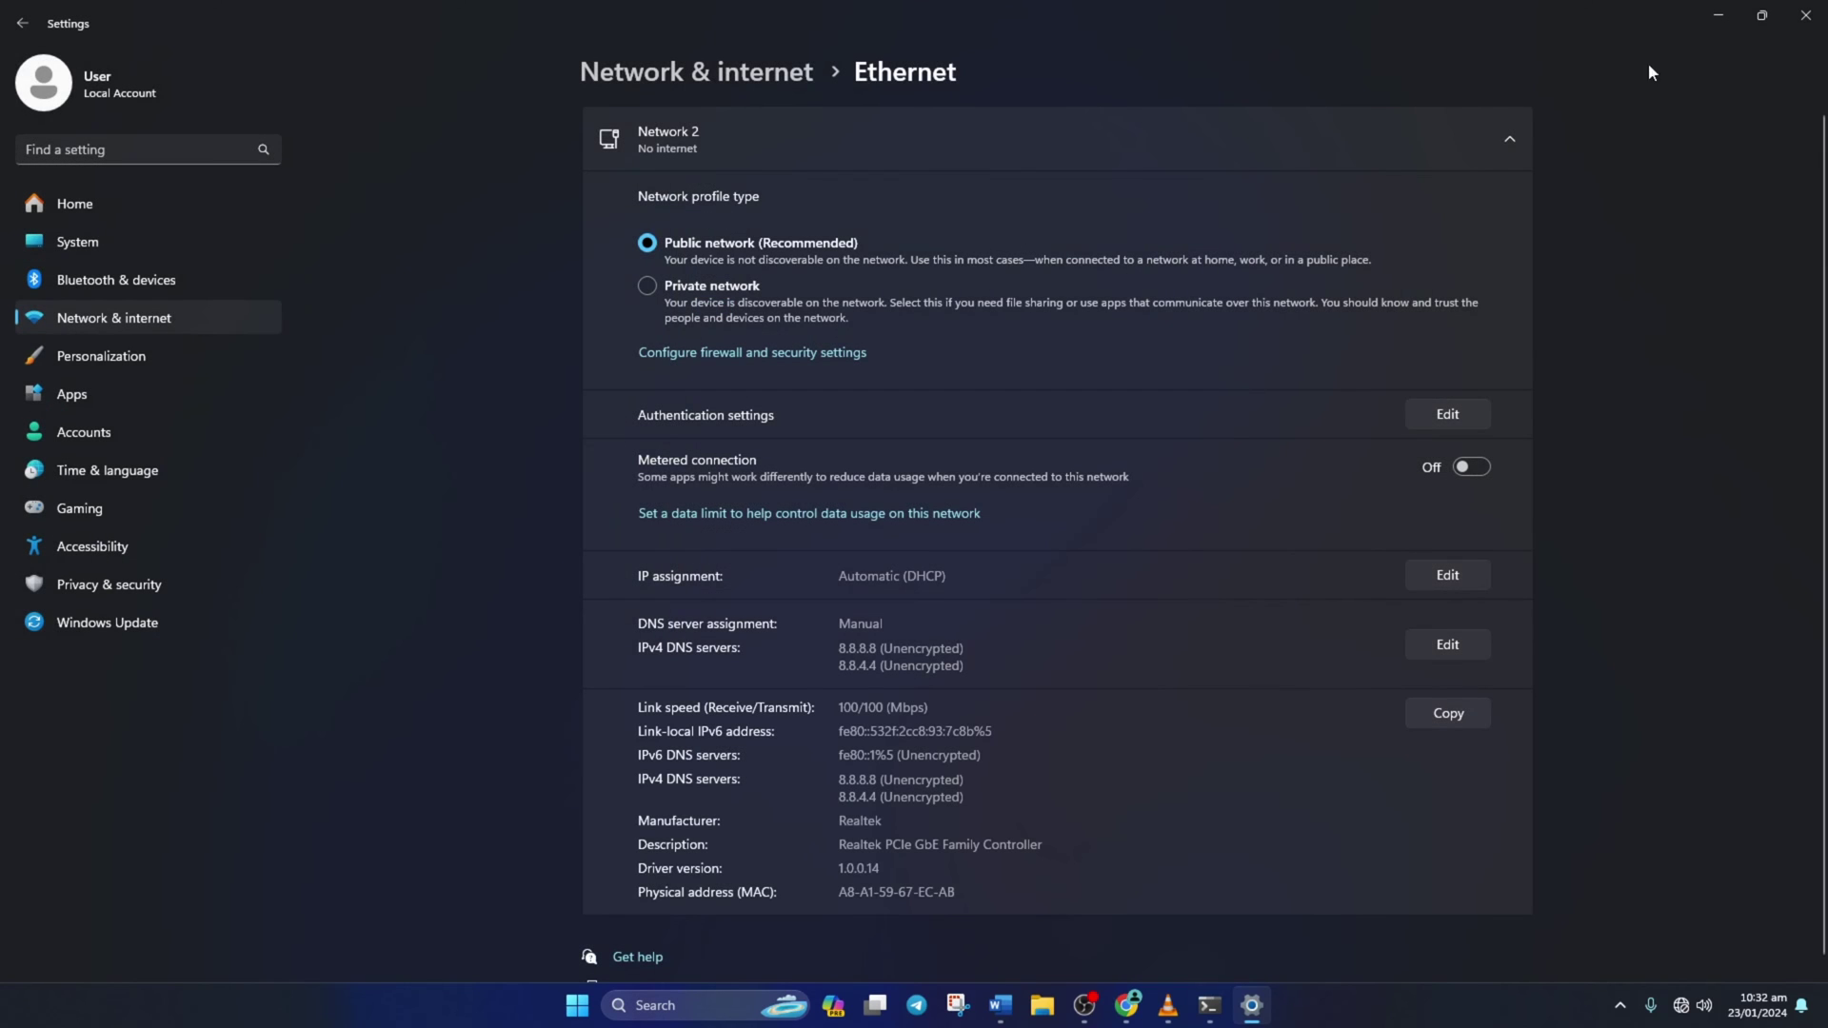
# Close Settings and Command Prompt, then open Device Manager by searching 'device'
pyautogui.click(1787, 28)
pyautogui.click(1797, 11)
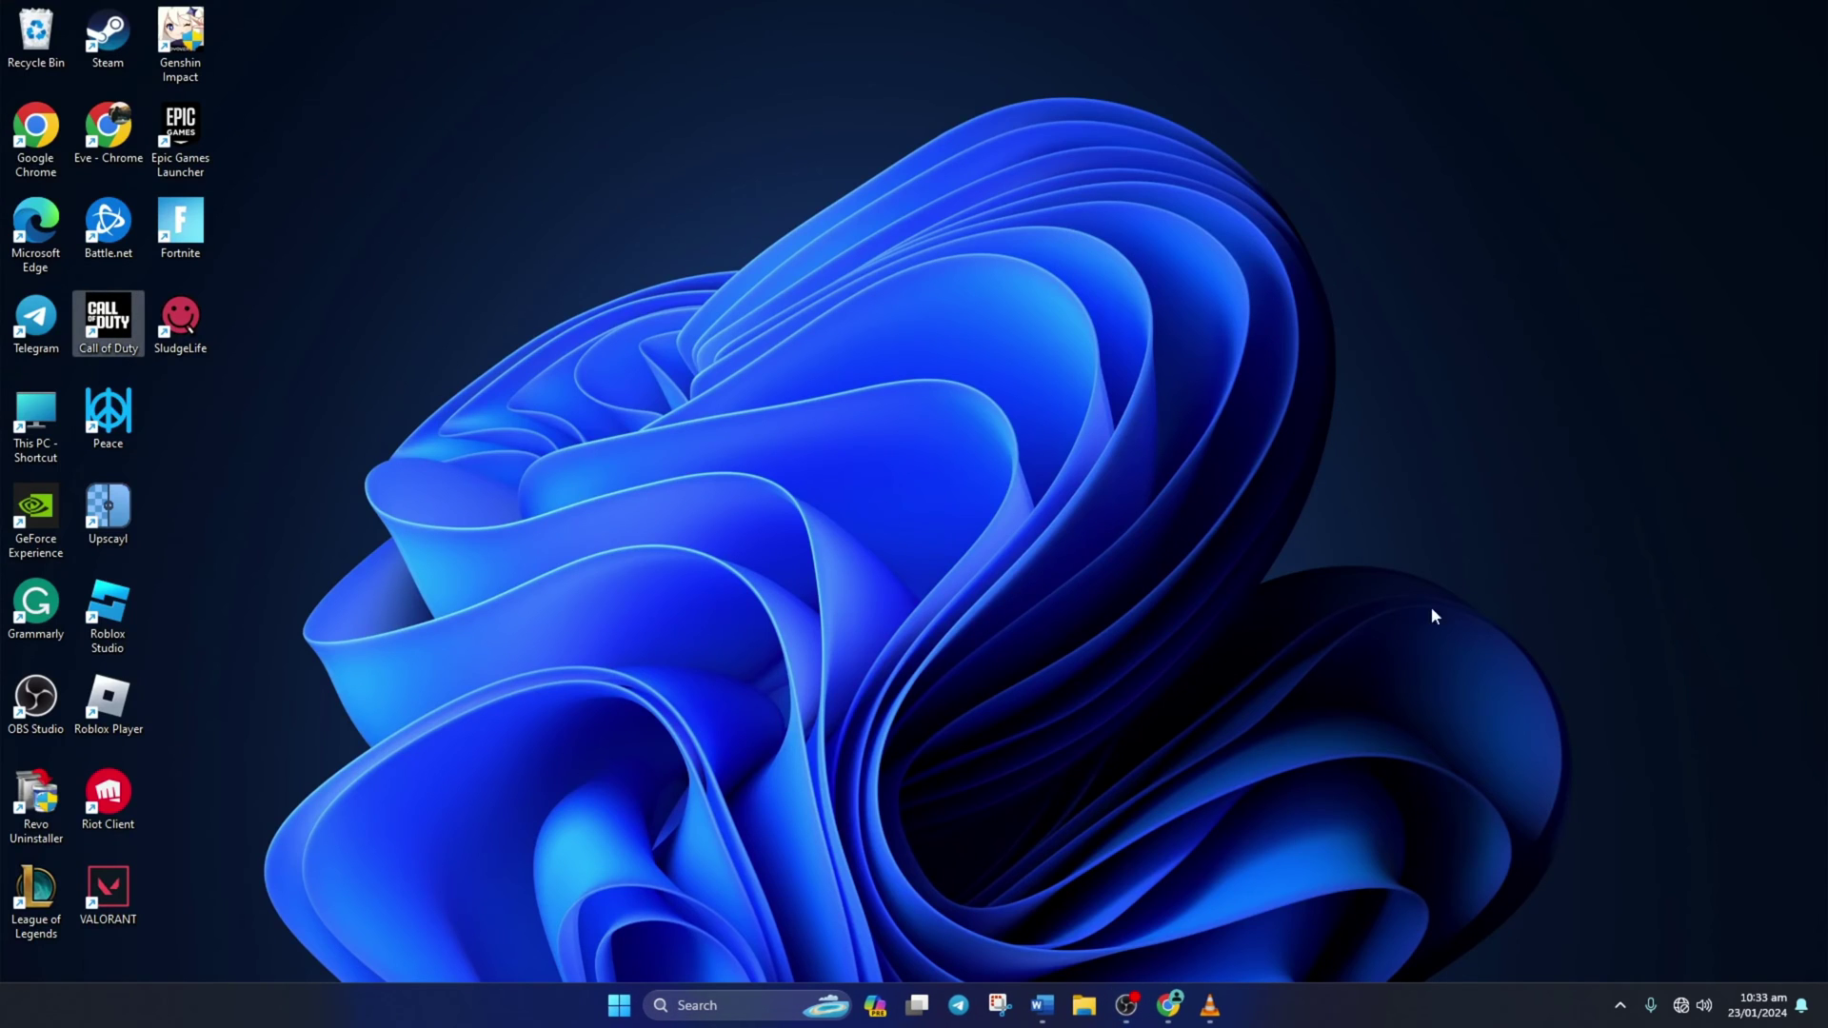
pyautogui.click(1125, 533)
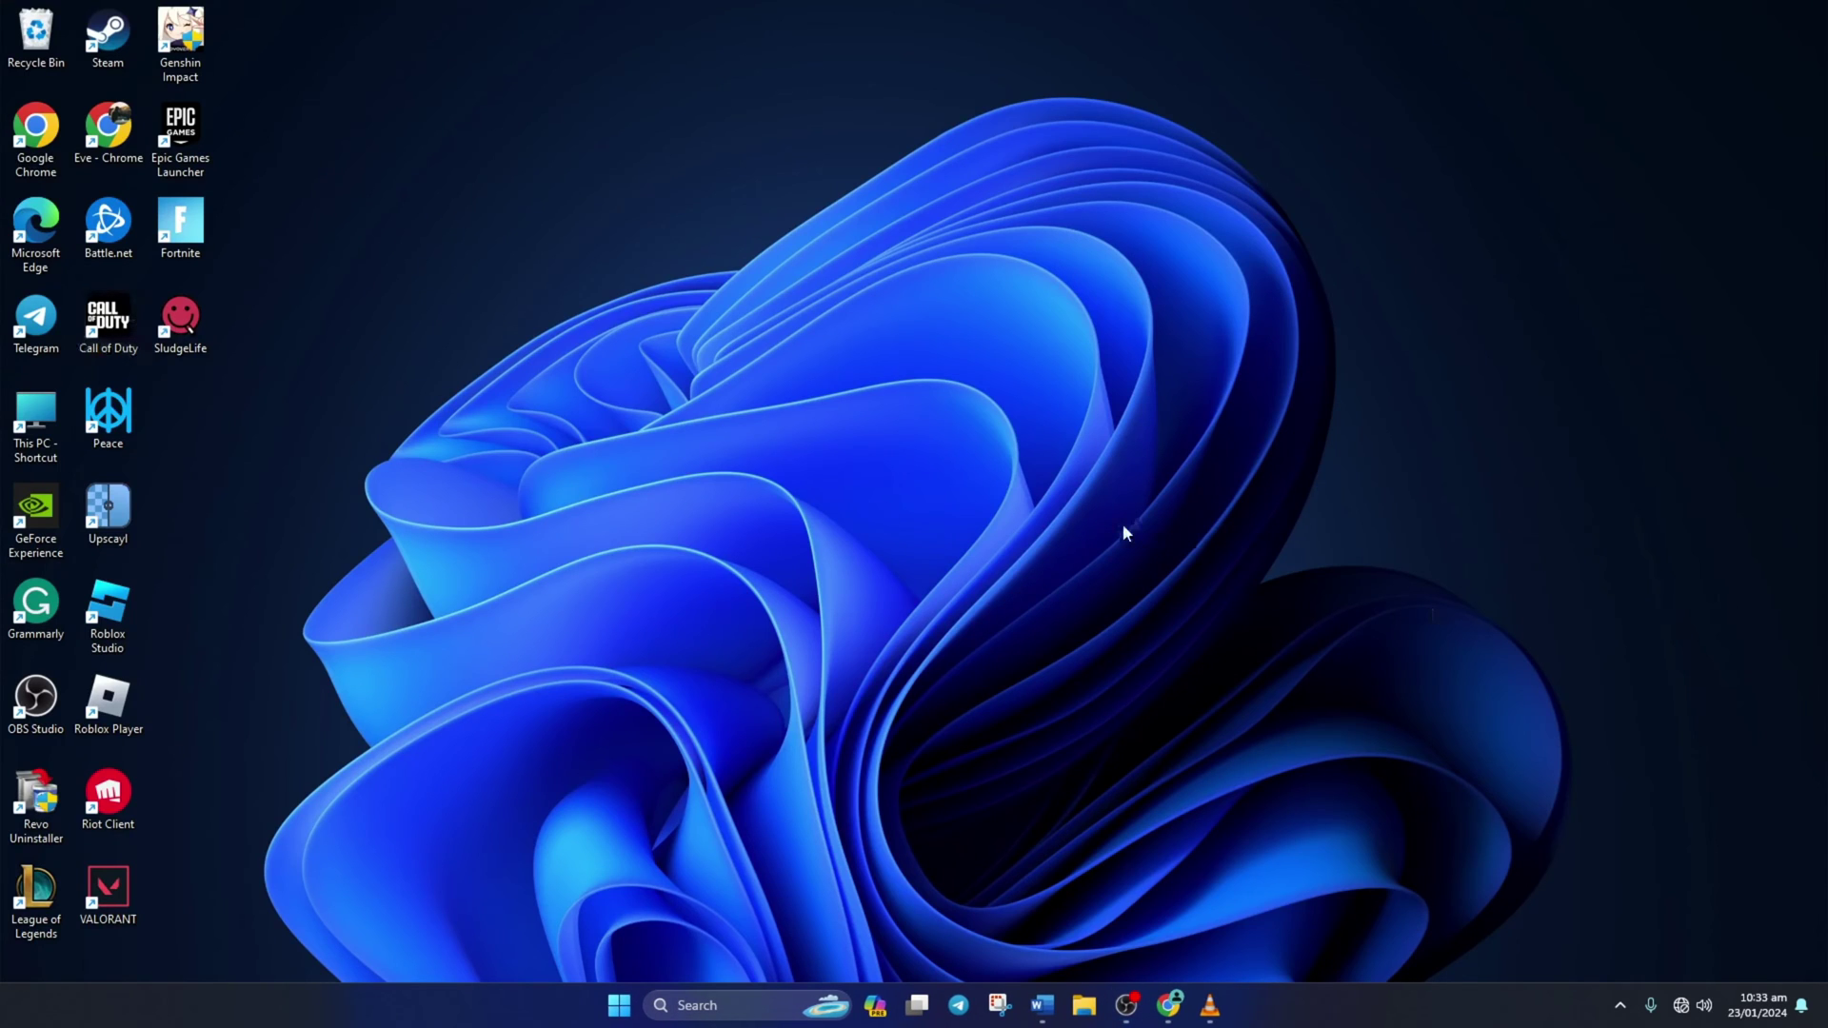
pyautogui.click(746, 1006)
pyautogui.write('device')
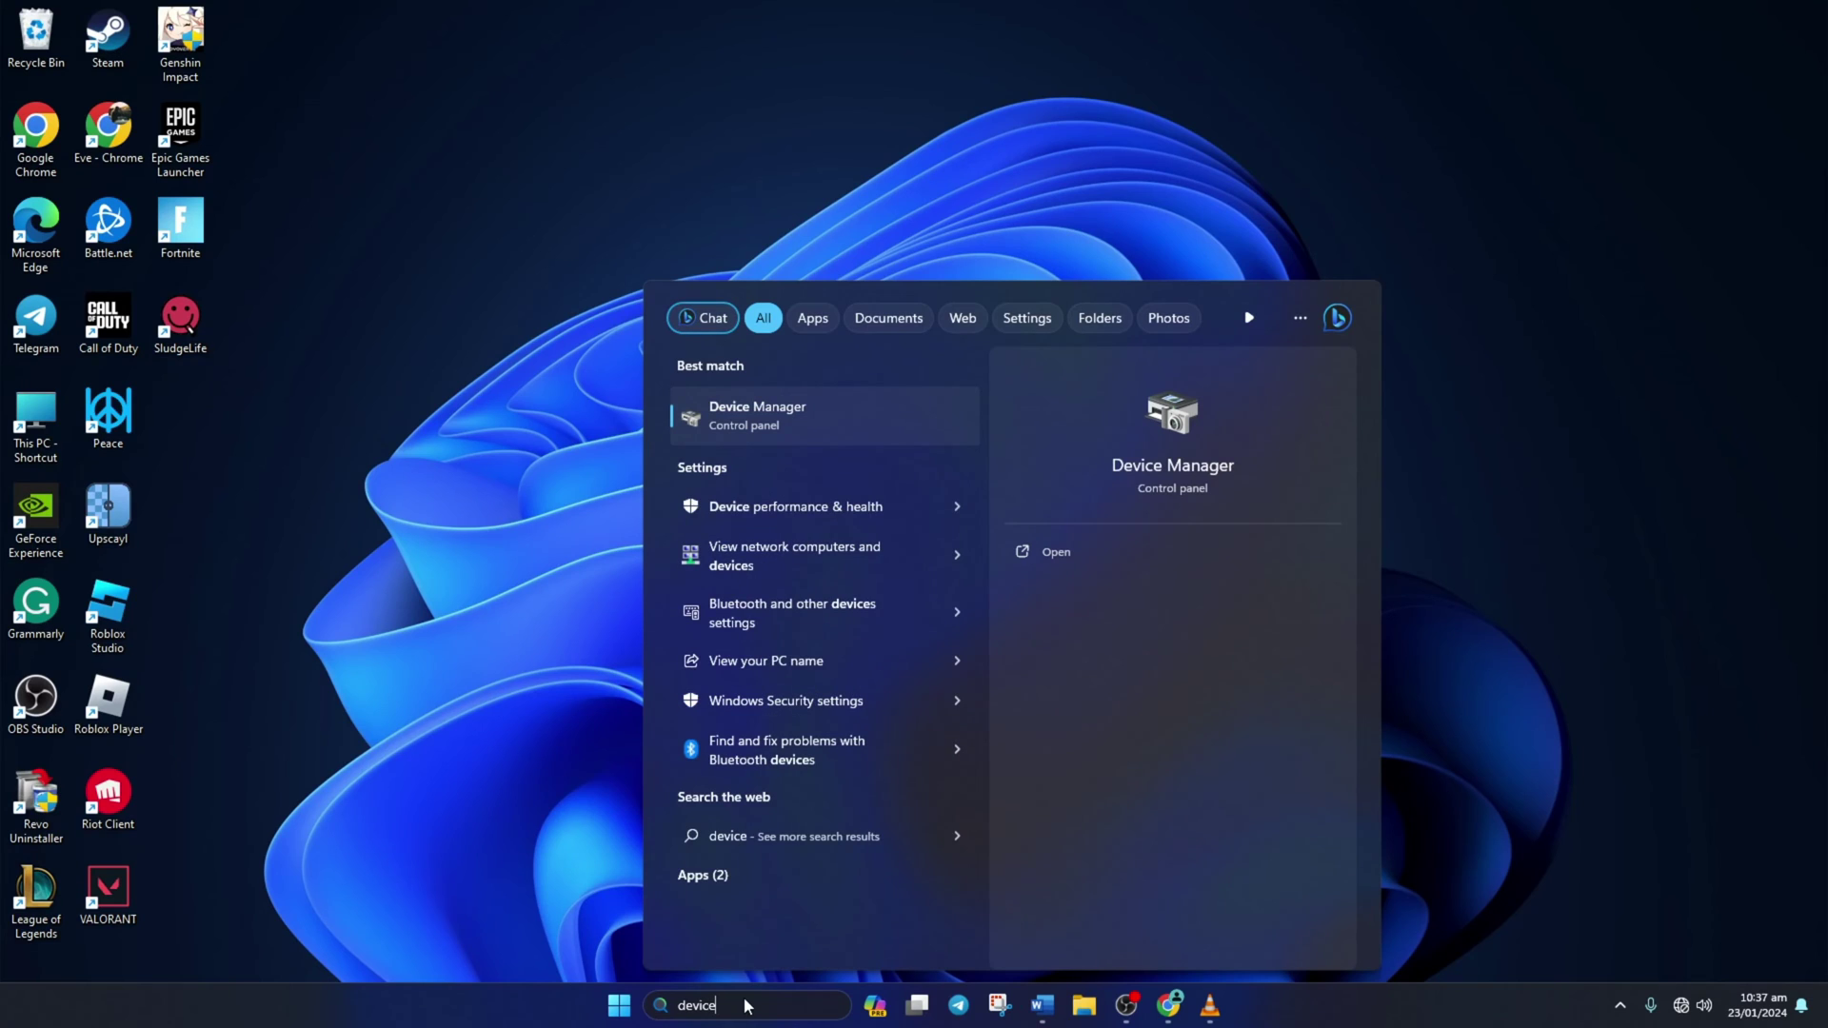
pyautogui.click(796, 418)
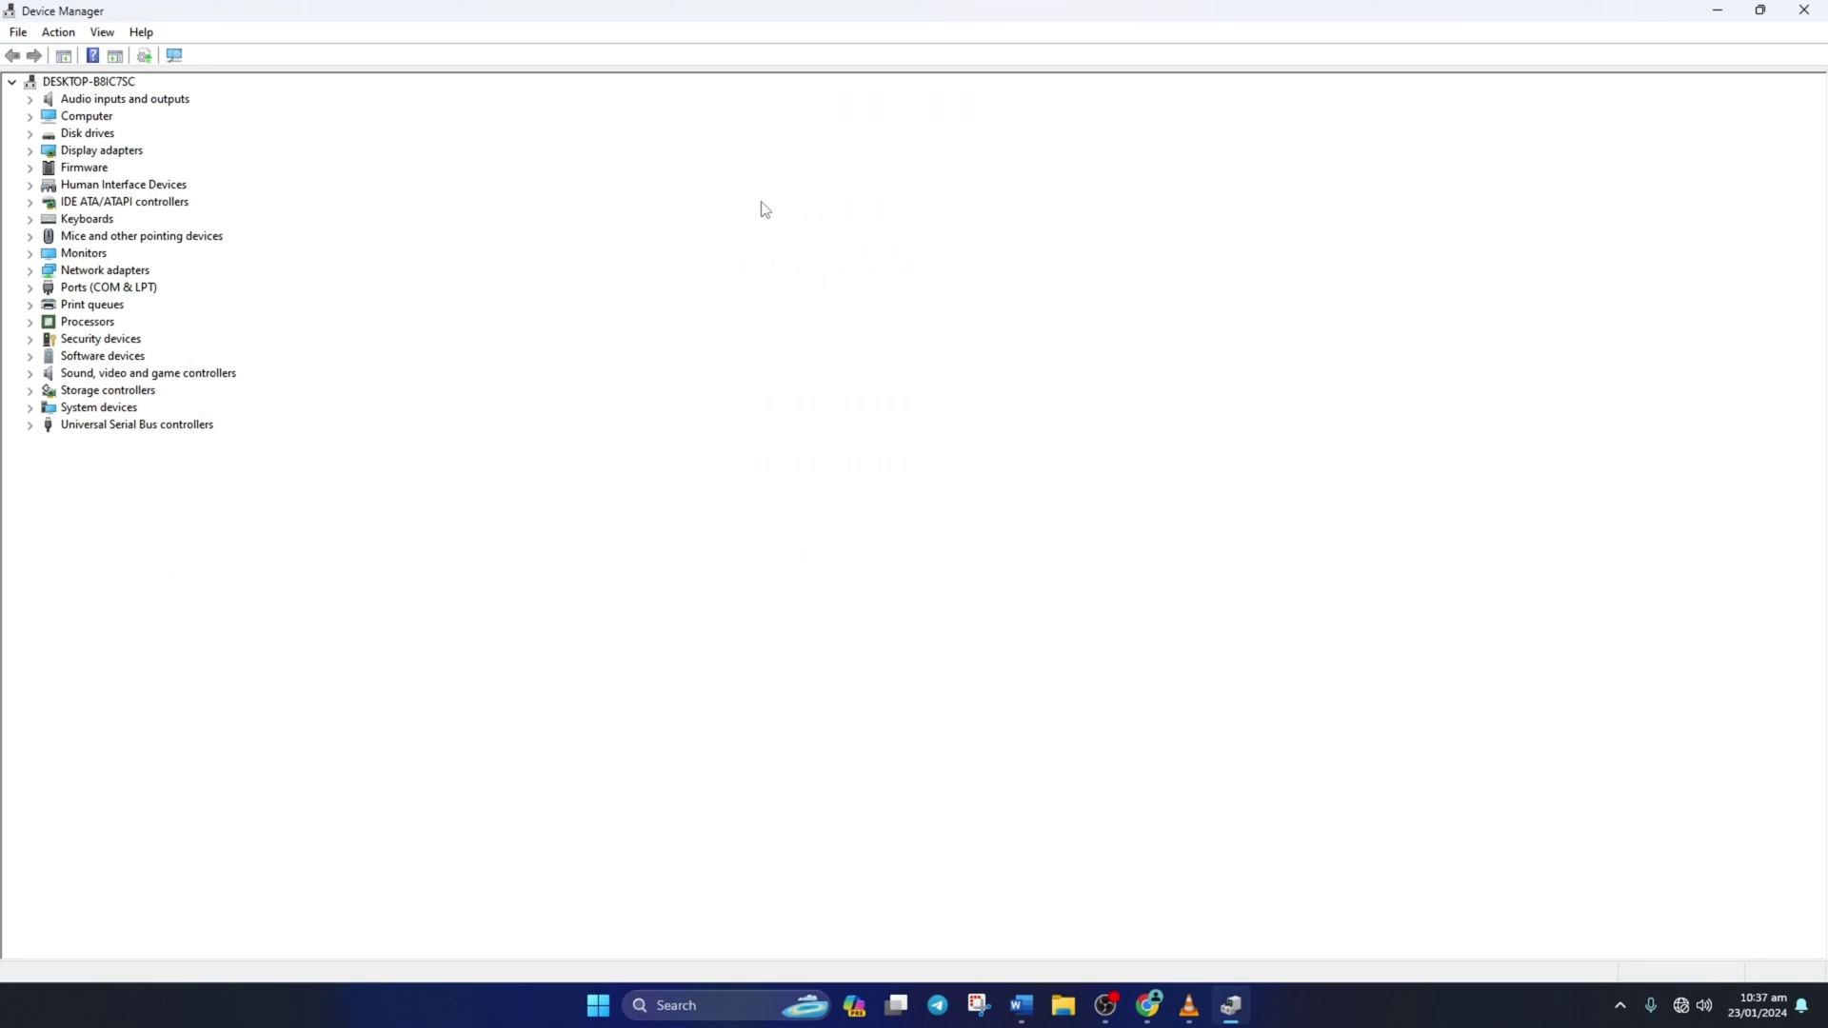
# Expand Network adapters and auto-search for a Realtek PCIe GbE driver update
pyautogui.click(30, 270)
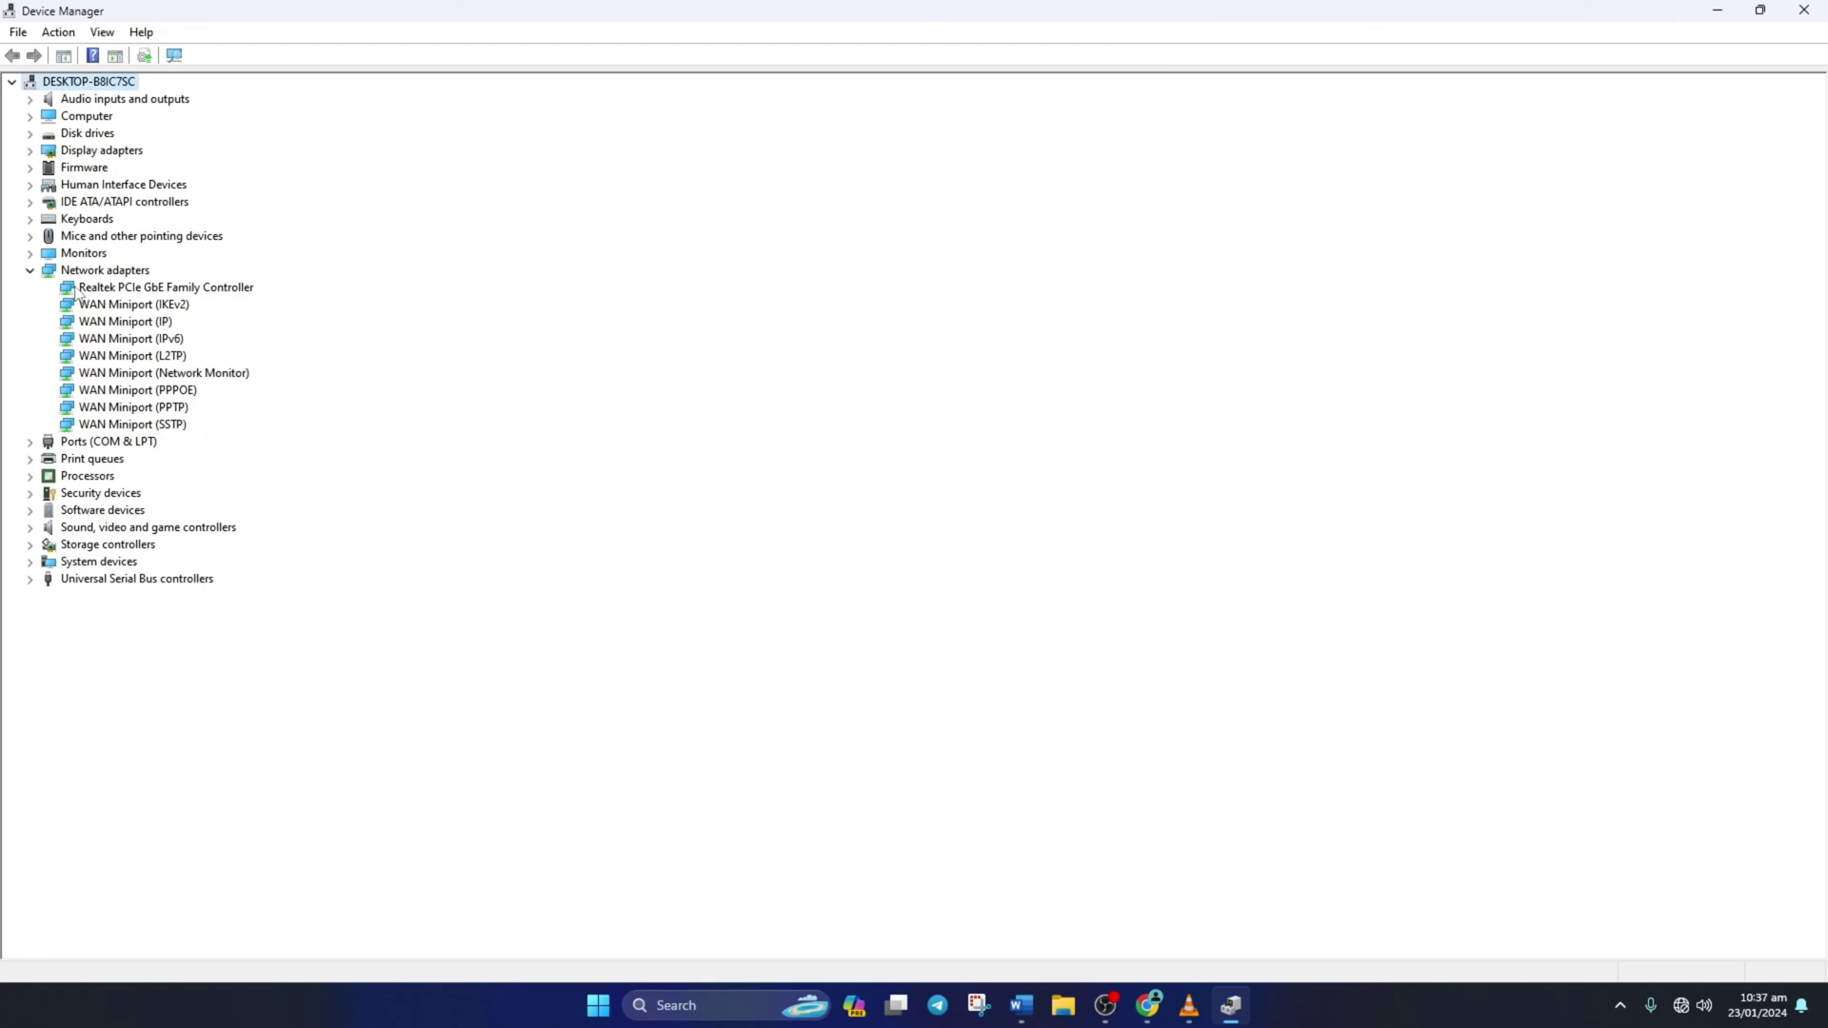
pyautogui.rightClick(132, 292)
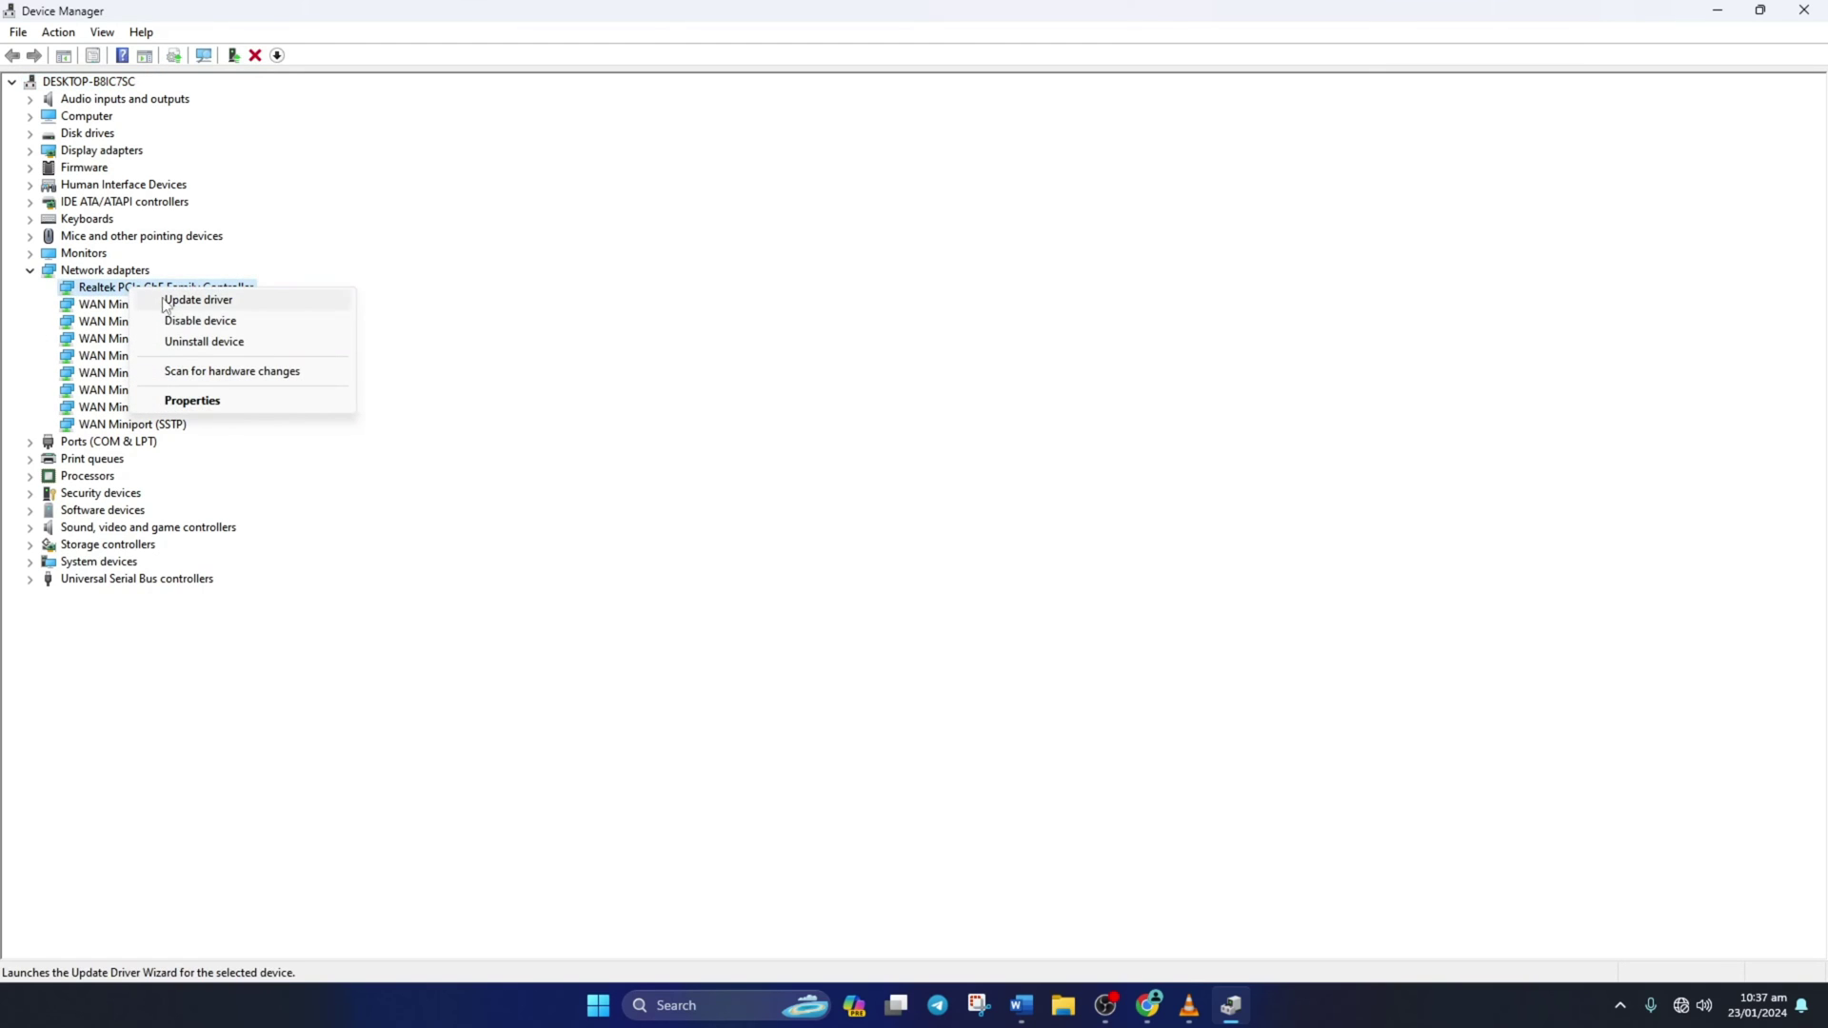
pyautogui.click(226, 303)
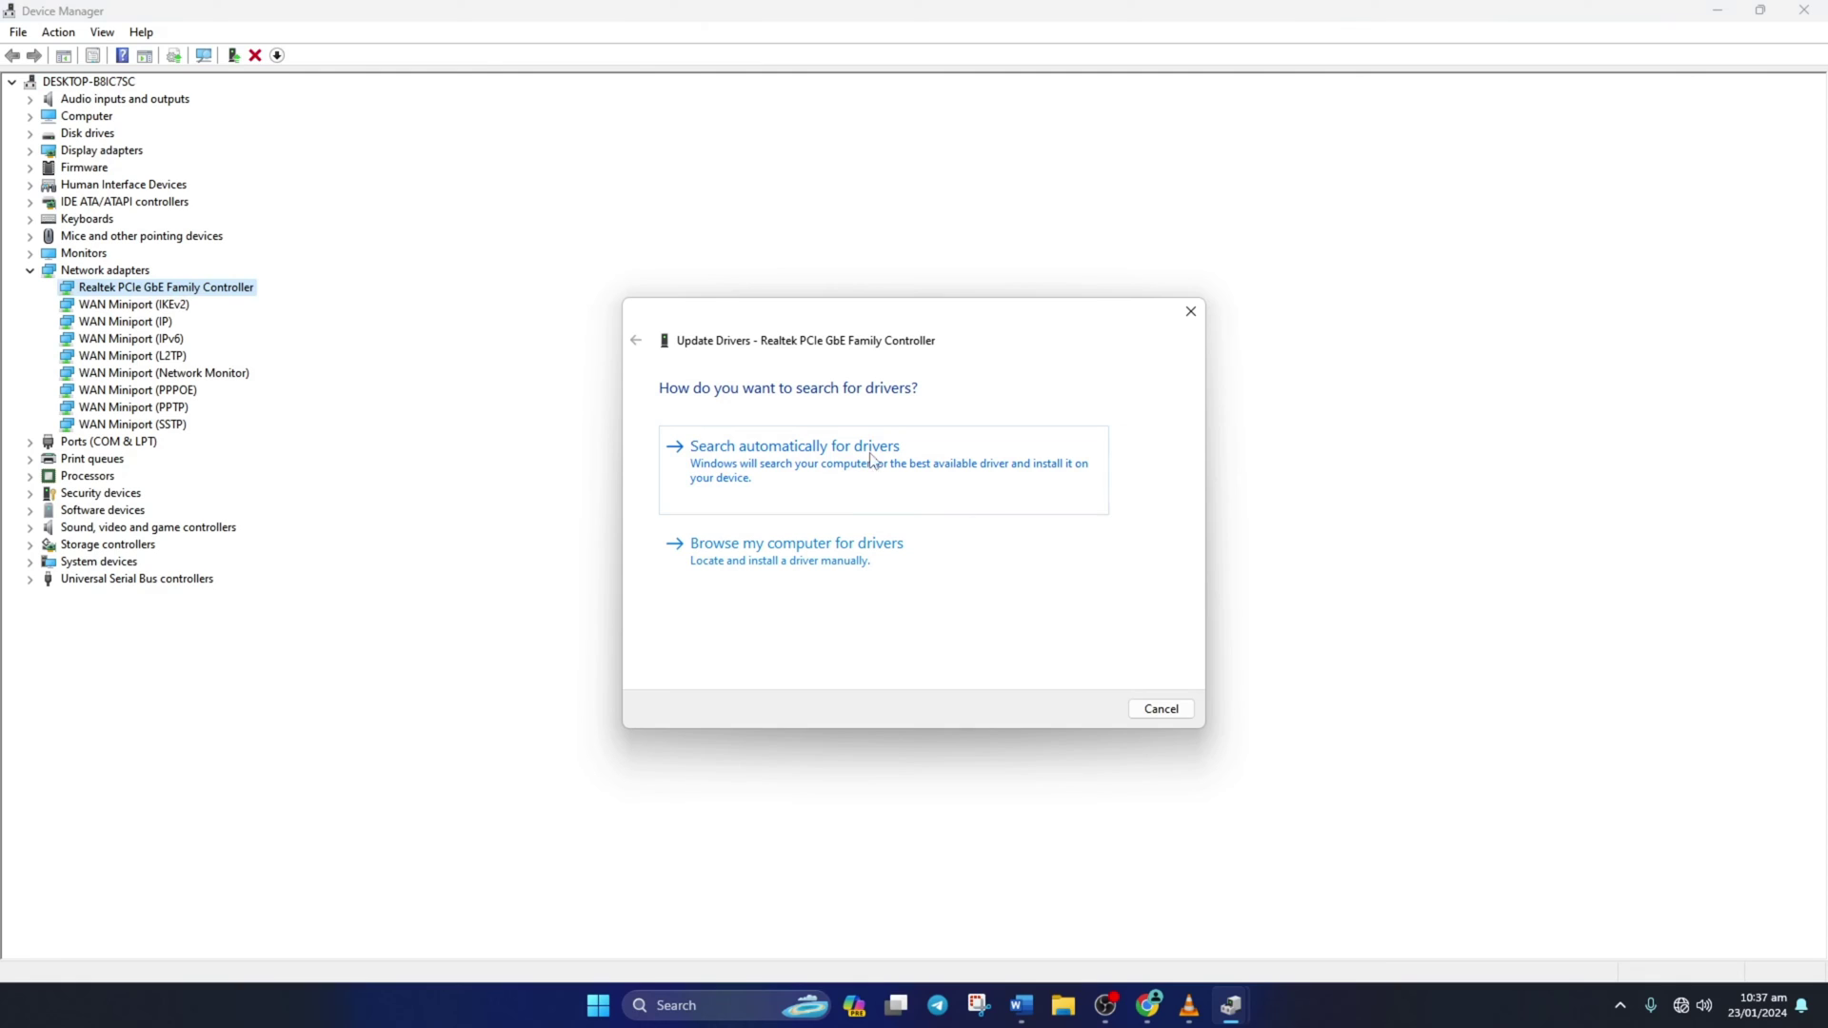
pyautogui.click(849, 461)
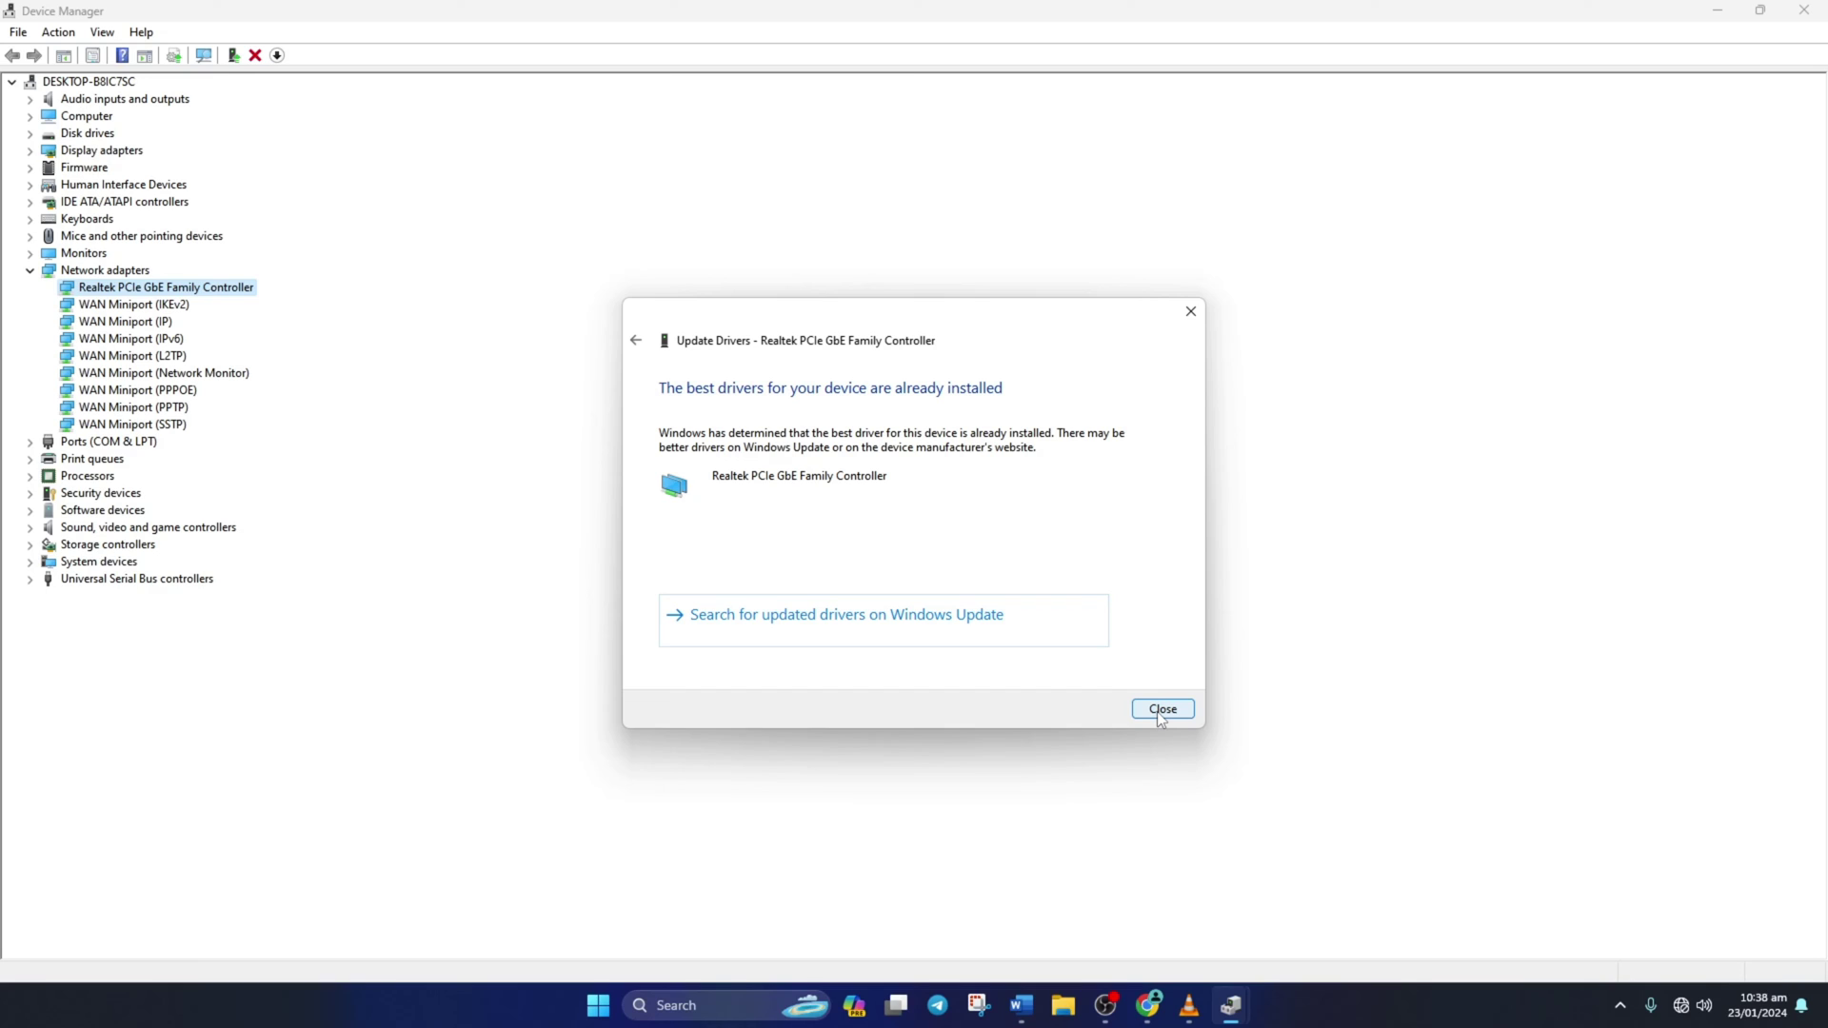
pyautogui.click(1160, 710)
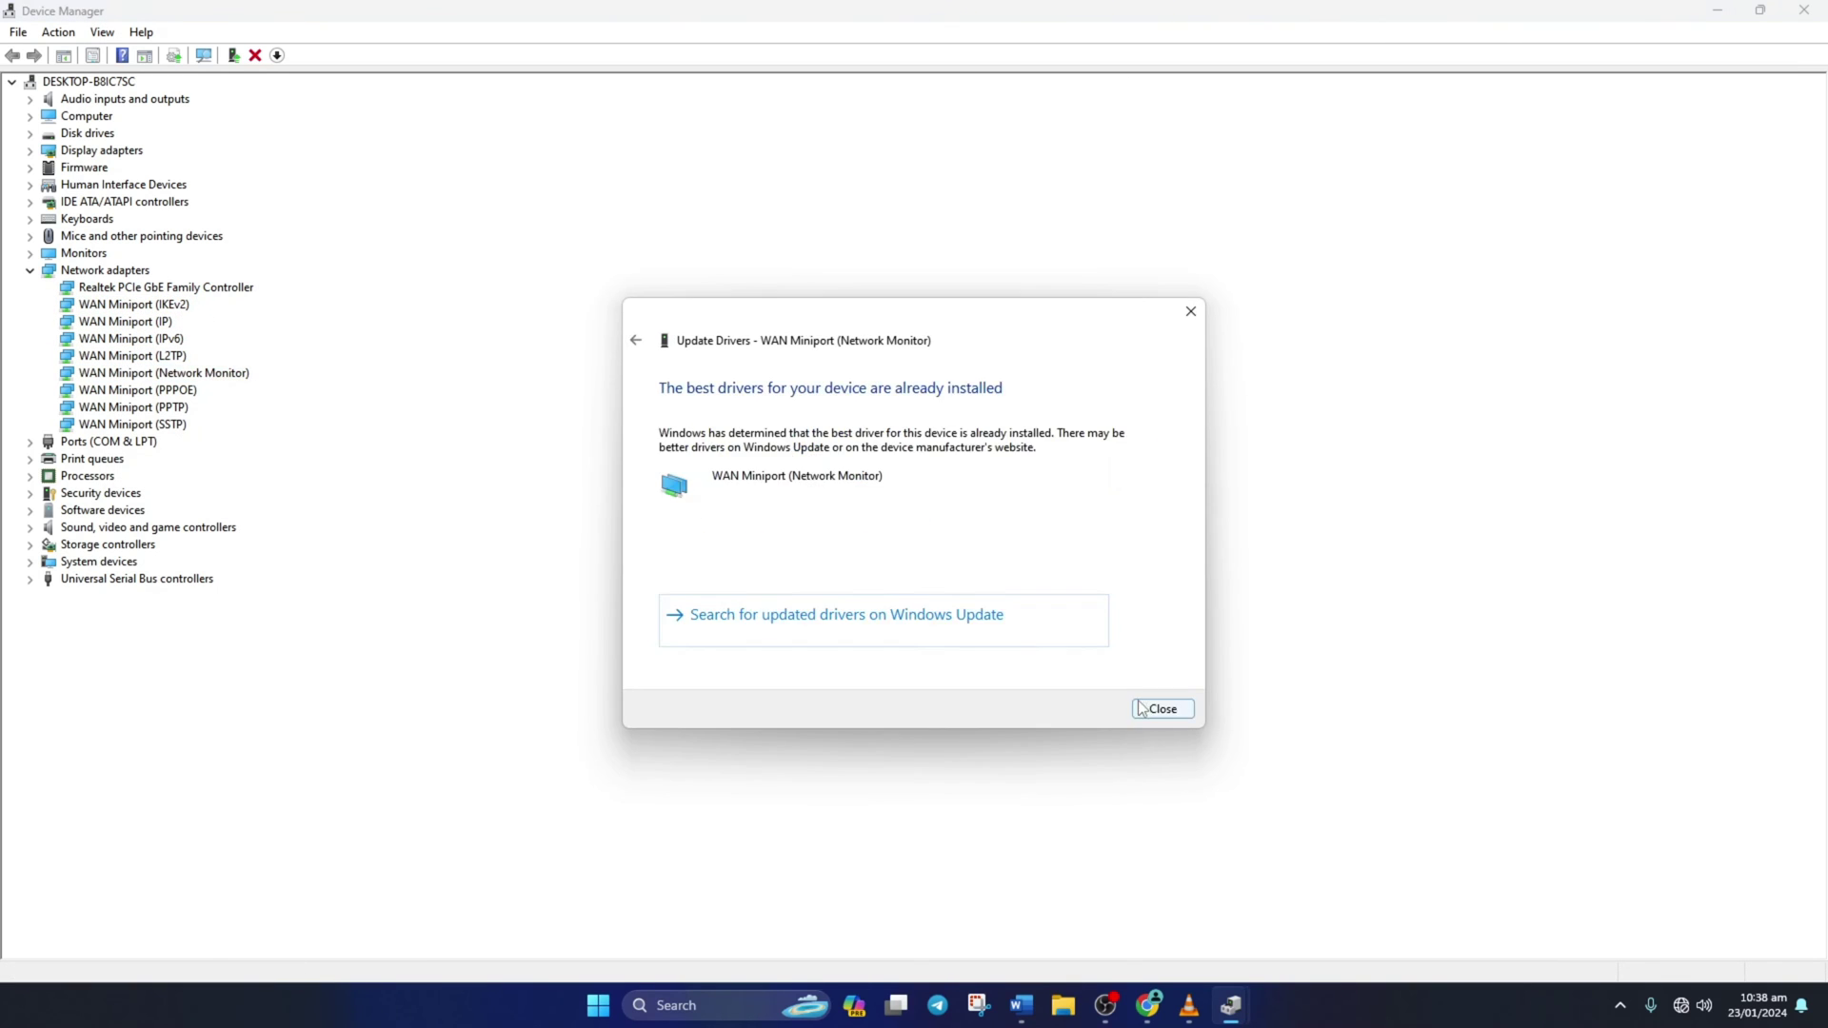
# Auto-search for a WAN Miniport (SSTP) driver update, then close Device Manager
pyautogui.rightClick(167, 426)
pyautogui.click(228, 433)
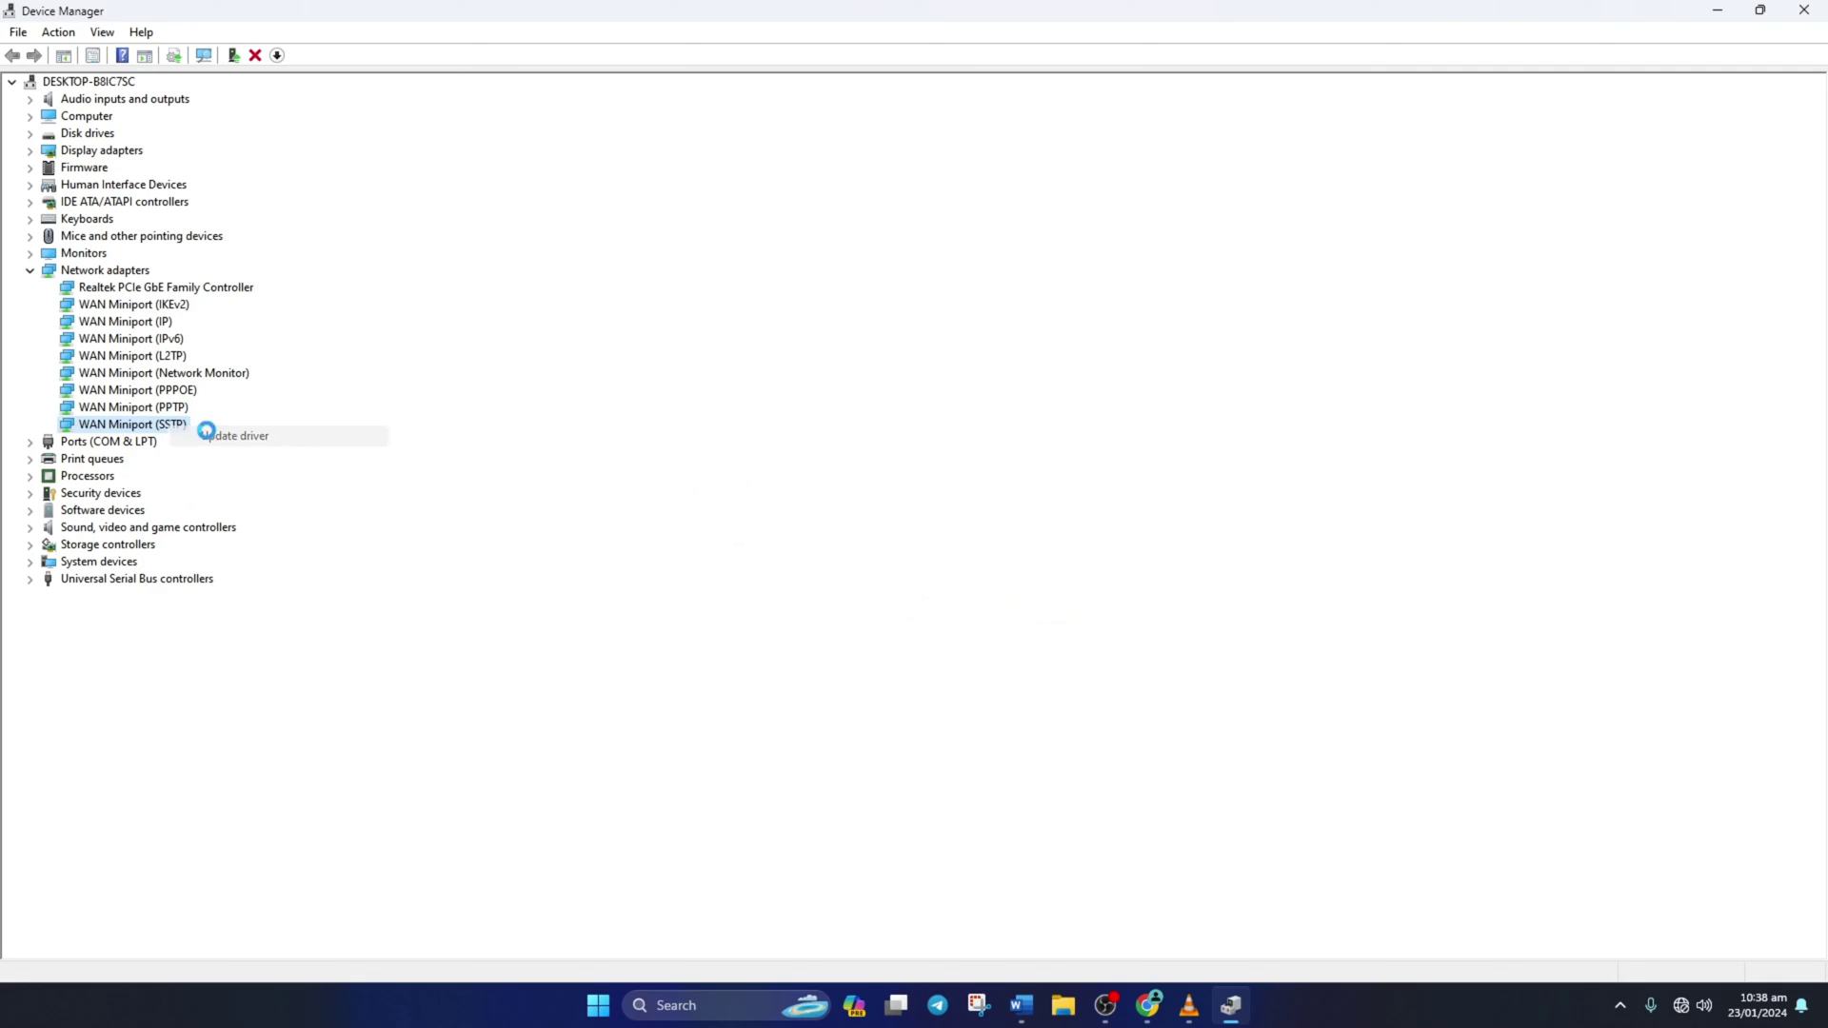
pyautogui.click(870, 473)
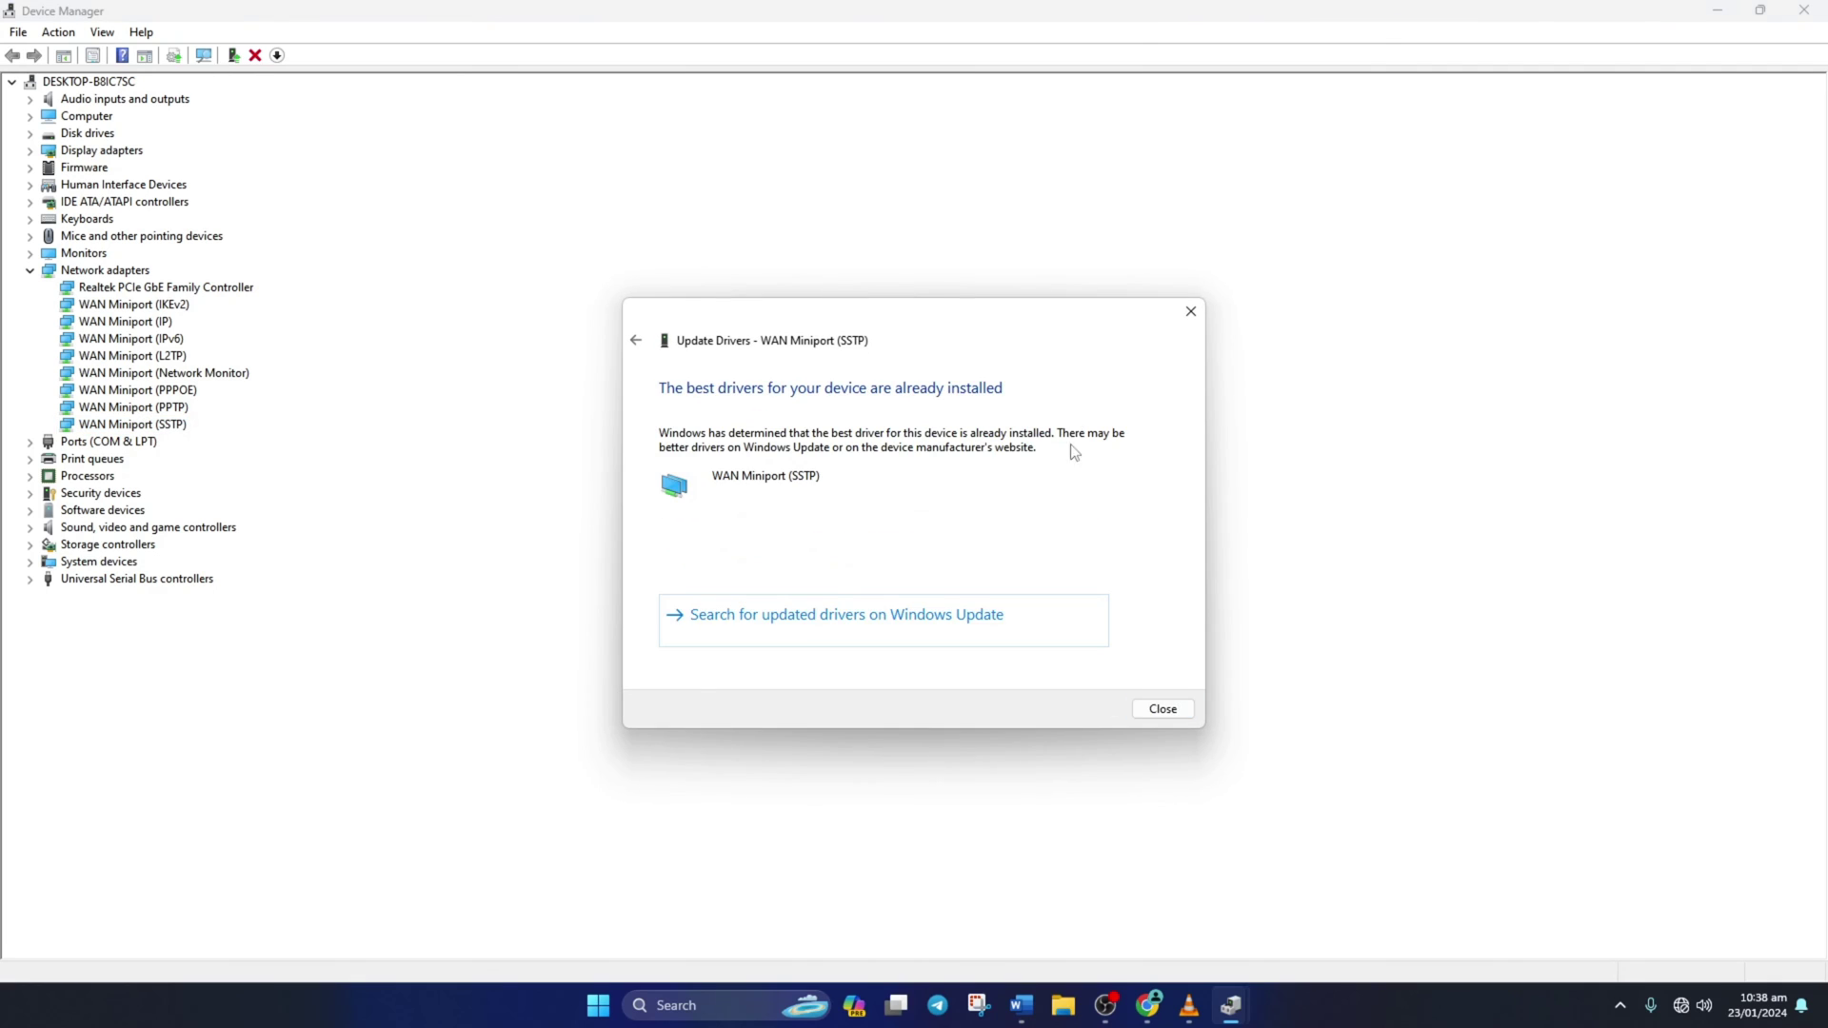
pyautogui.click(1143, 710)
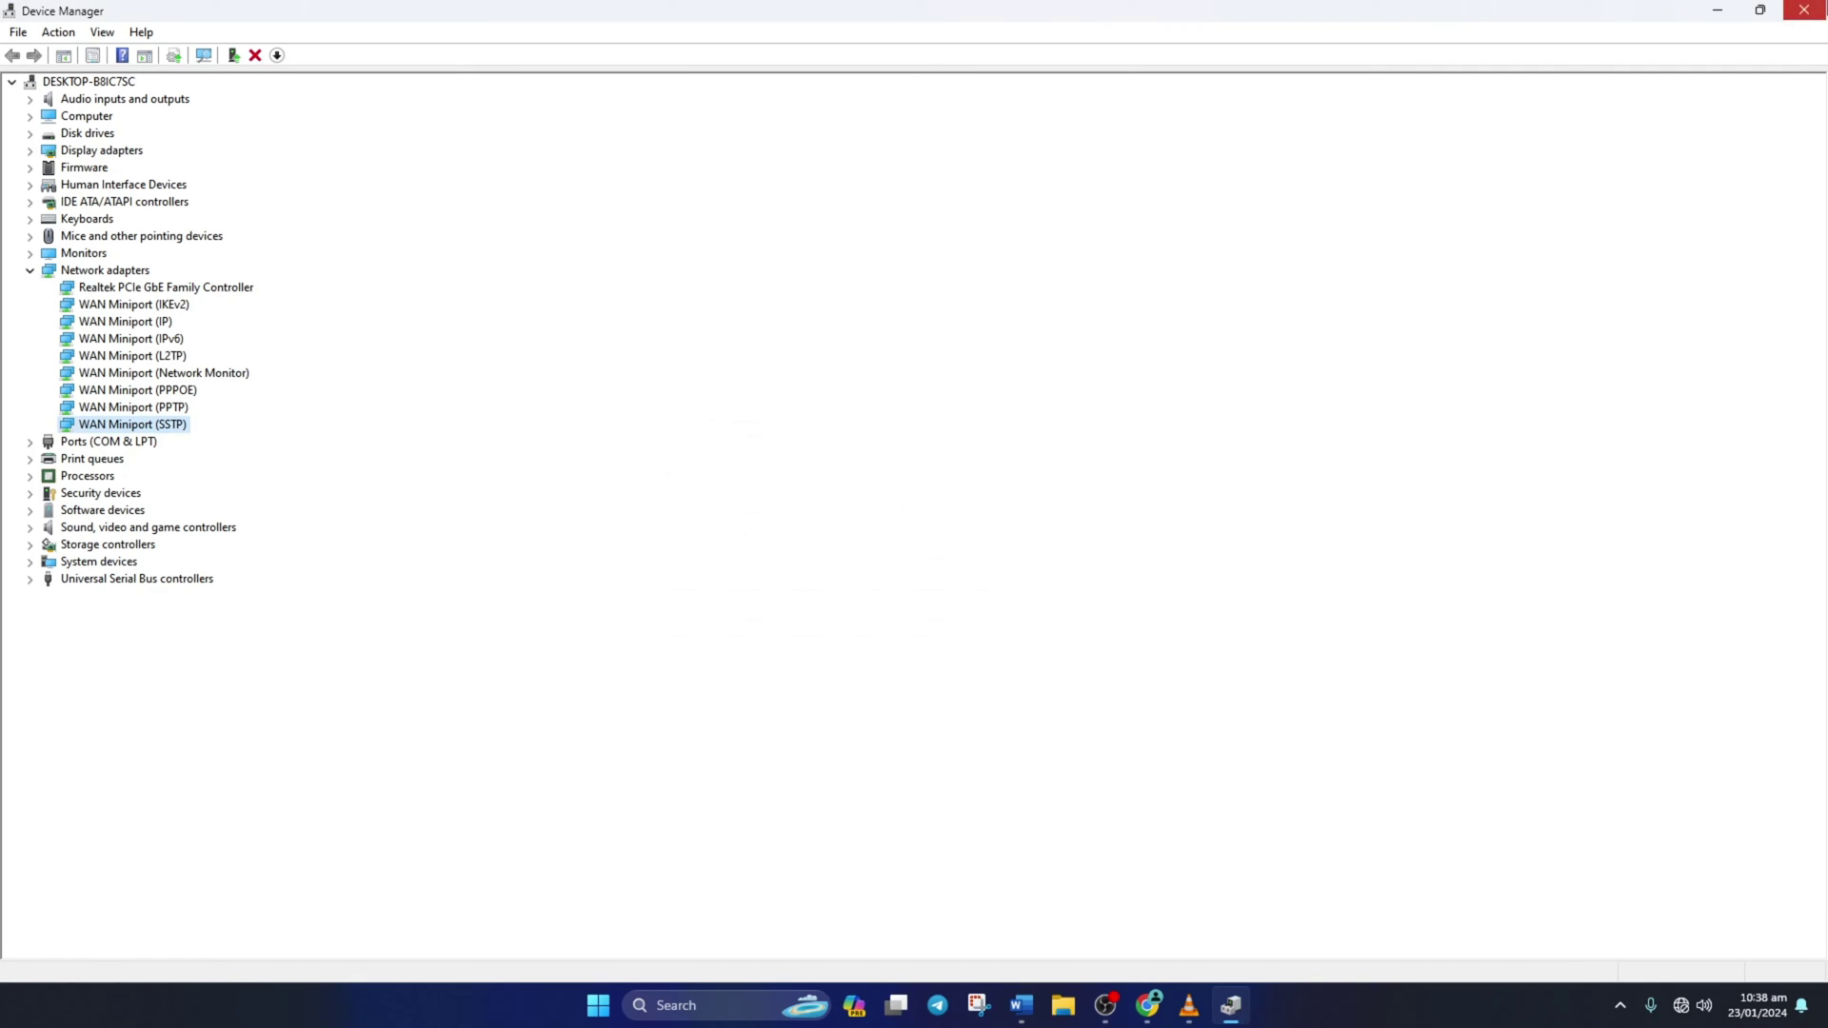
pyautogui.click(1802, 10)
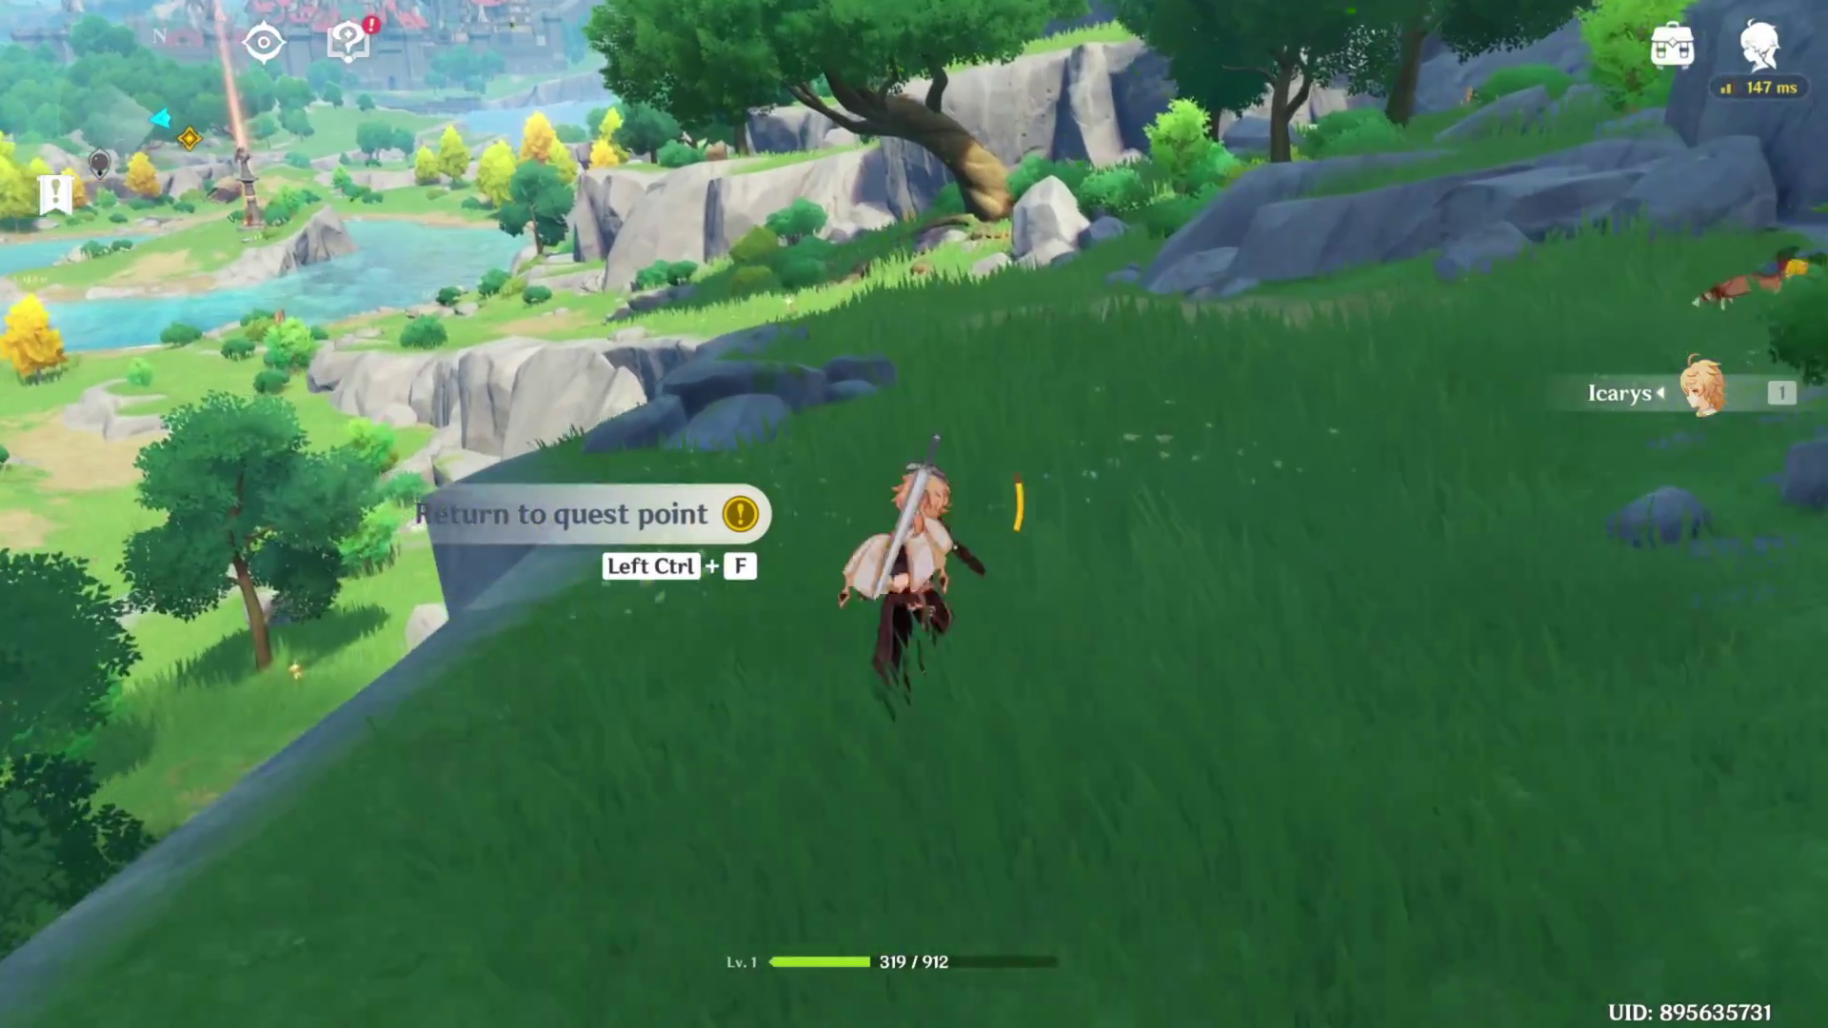